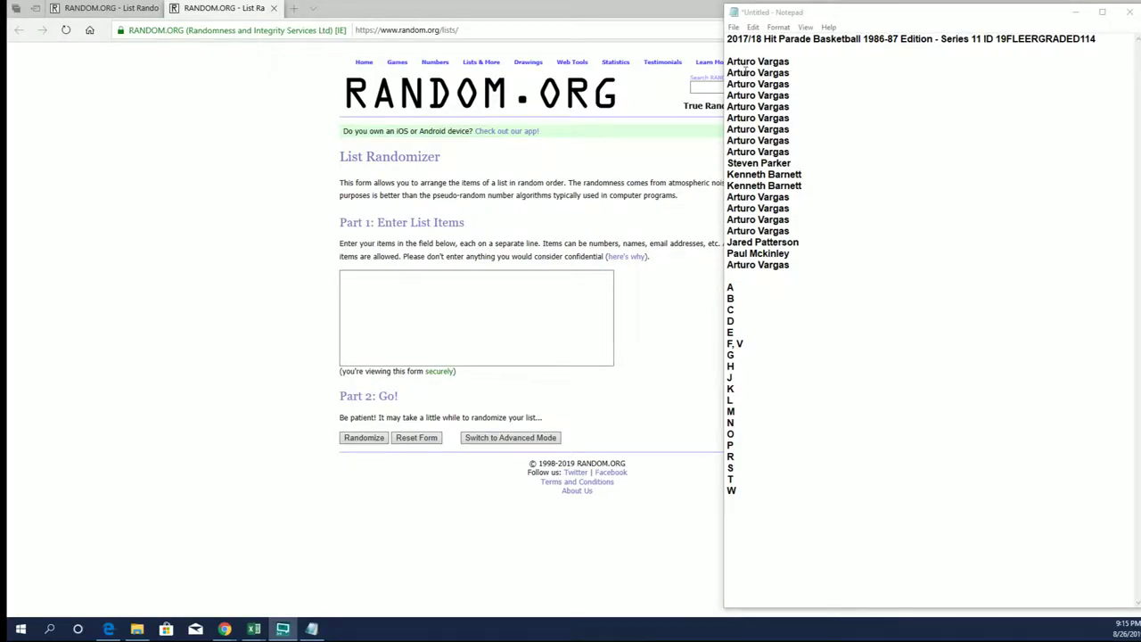
Copy the 19 owner names from Notepad into the RANDOM.ORG List Randomizer box
drag(727, 59, 790, 266)
right_click(784, 147)
click(830, 183)
click(523, 301)
right_click(522, 300)
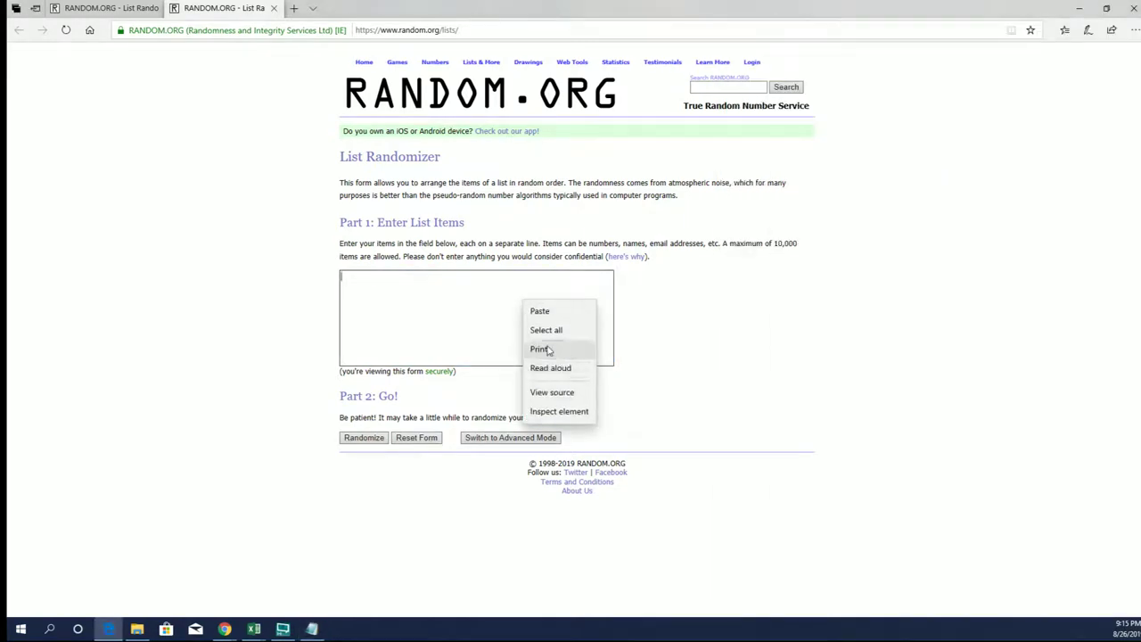
click(441, 333)
key(ctrl+v)
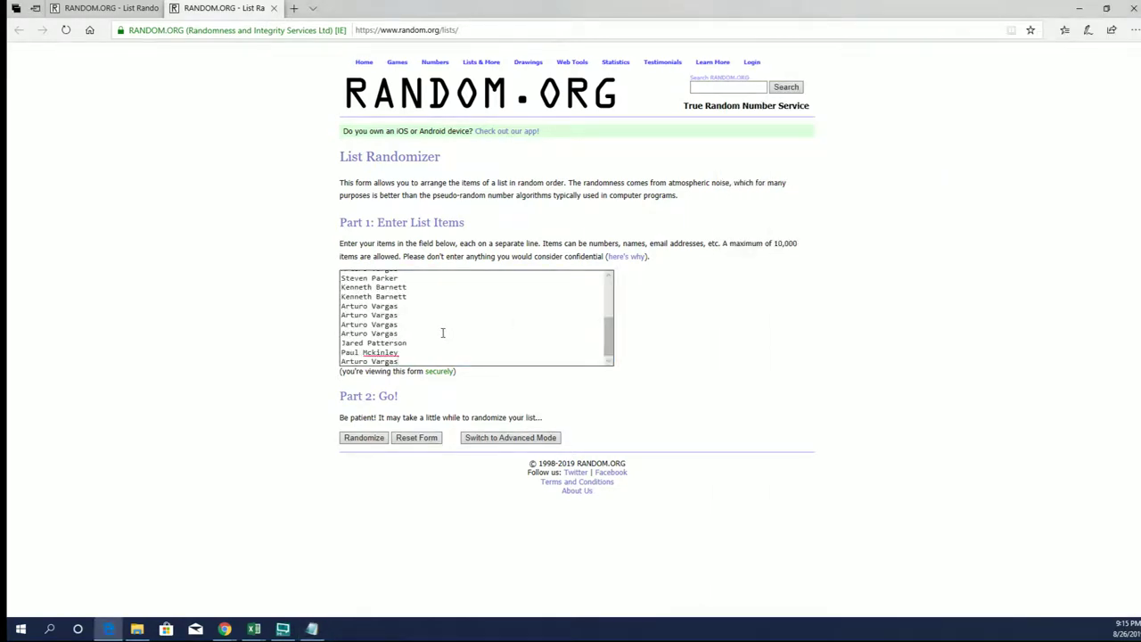
Randomize the owner name list, then shuffle it six more times with Again!
click(365, 437)
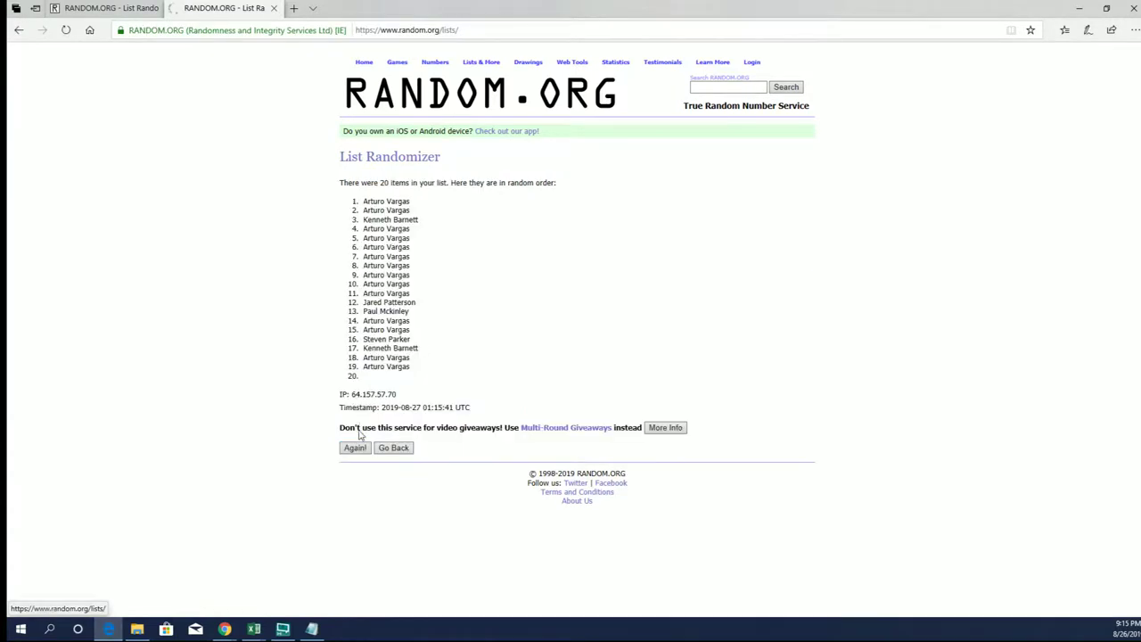
click(354, 449)
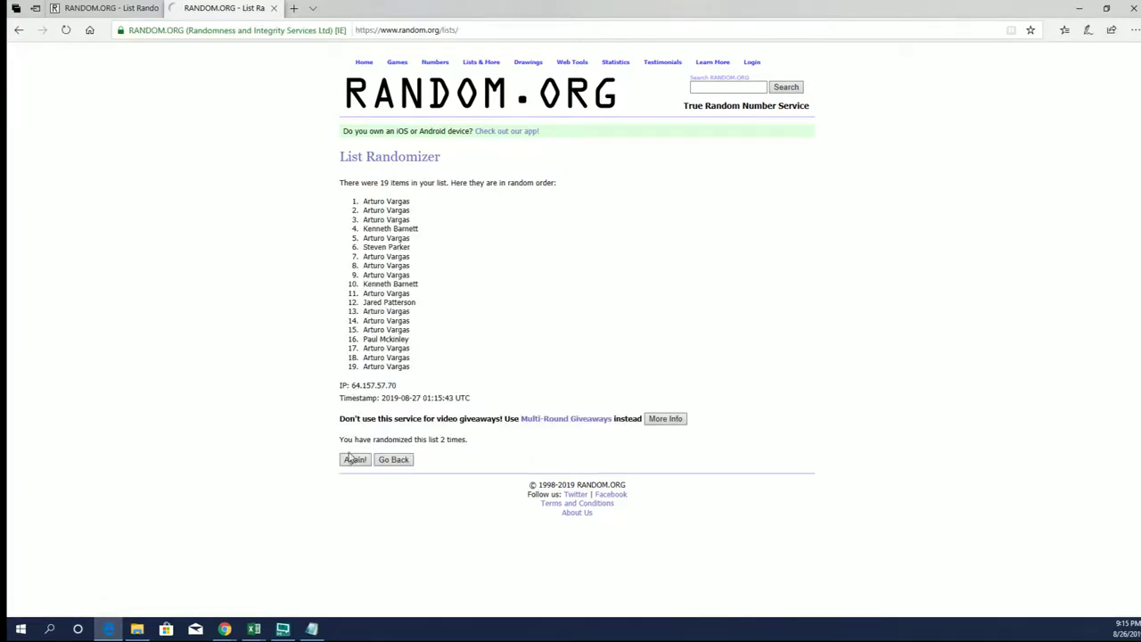
click(351, 459)
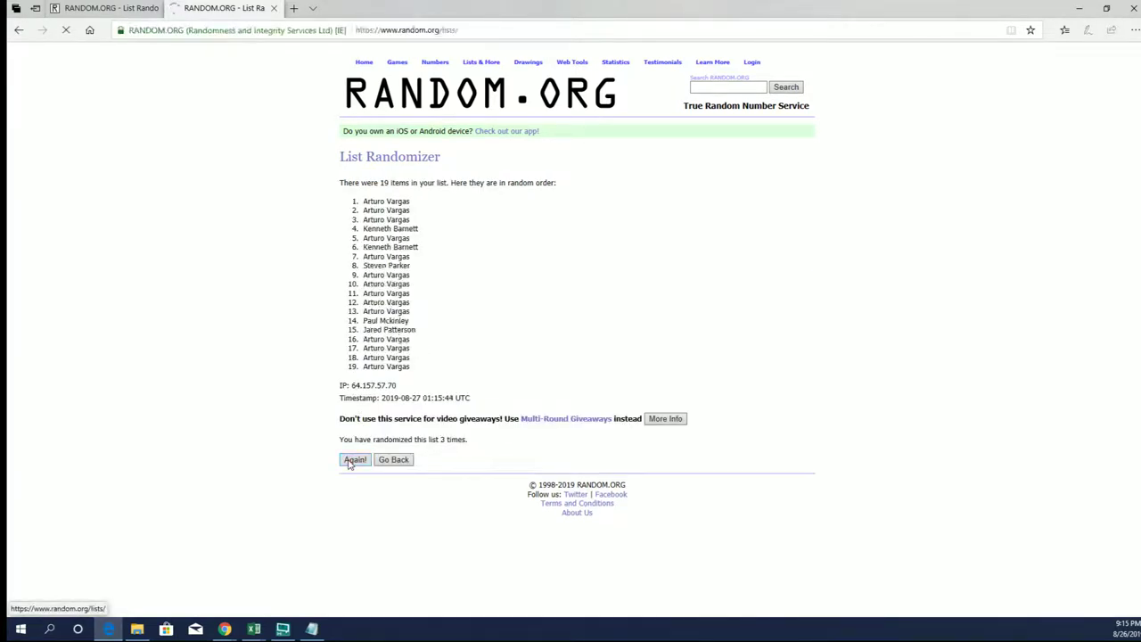
click(352, 460)
click(351, 460)
click(352, 460)
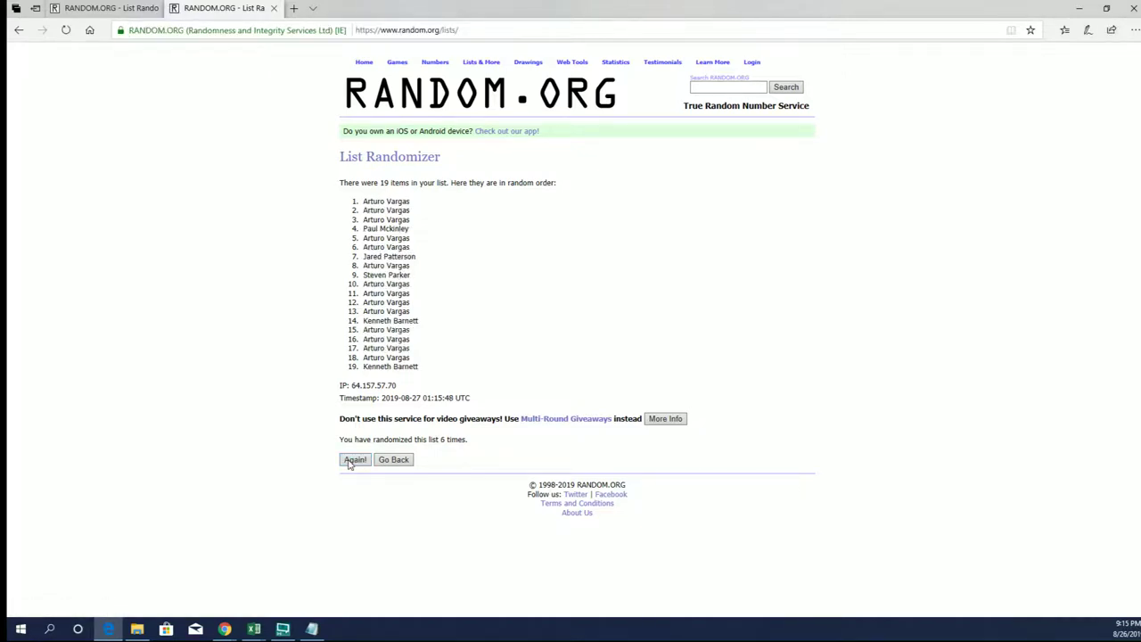
click(351, 460)
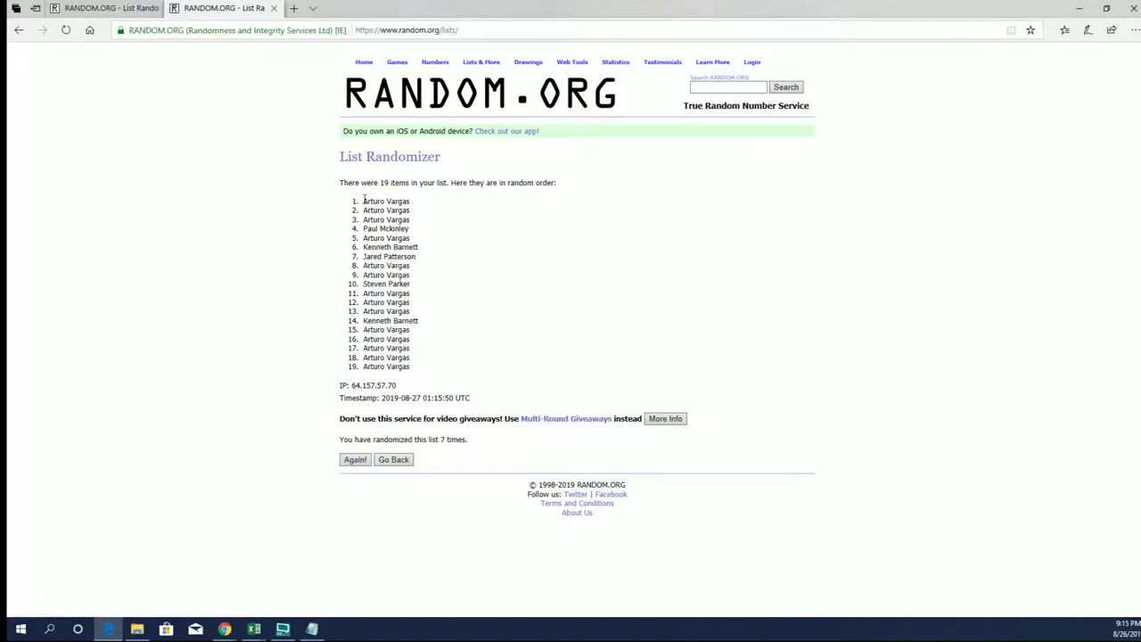
Paste the shuffled owner names into column A from A2 and narrow column A to fit
drag(363, 195, 439, 369)
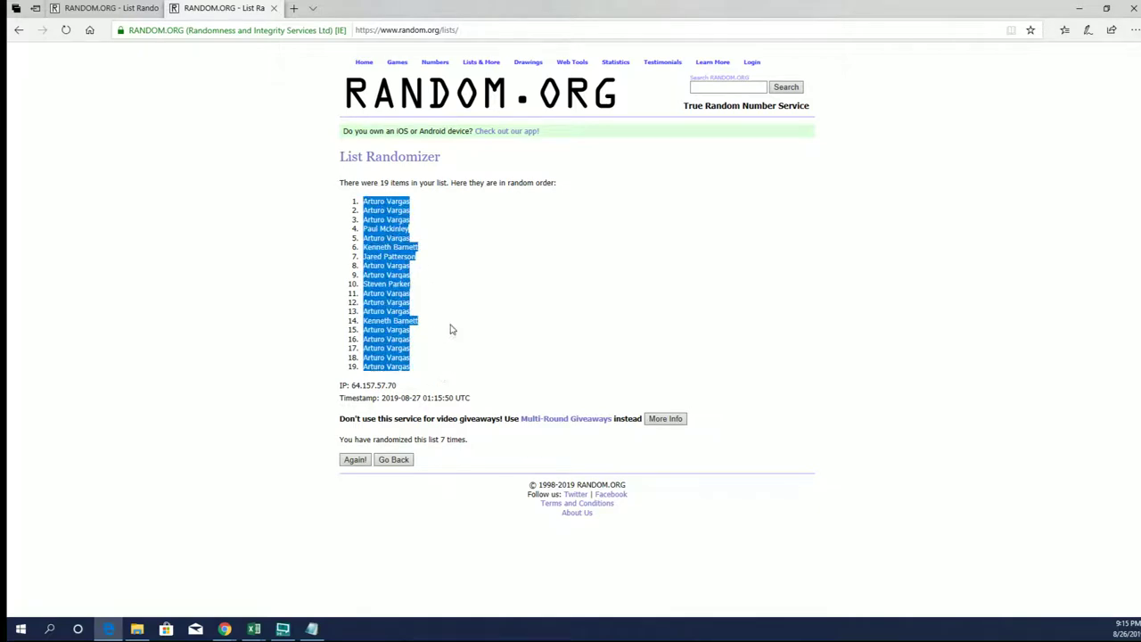
right_click(439, 295)
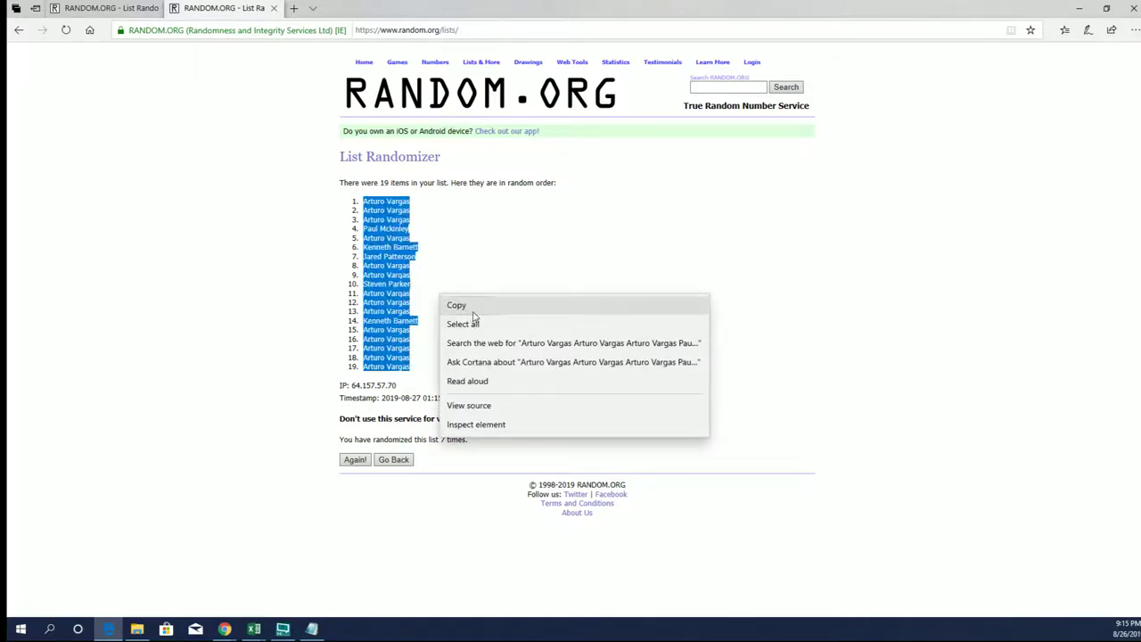
click(475, 307)
key(alt+Tab)
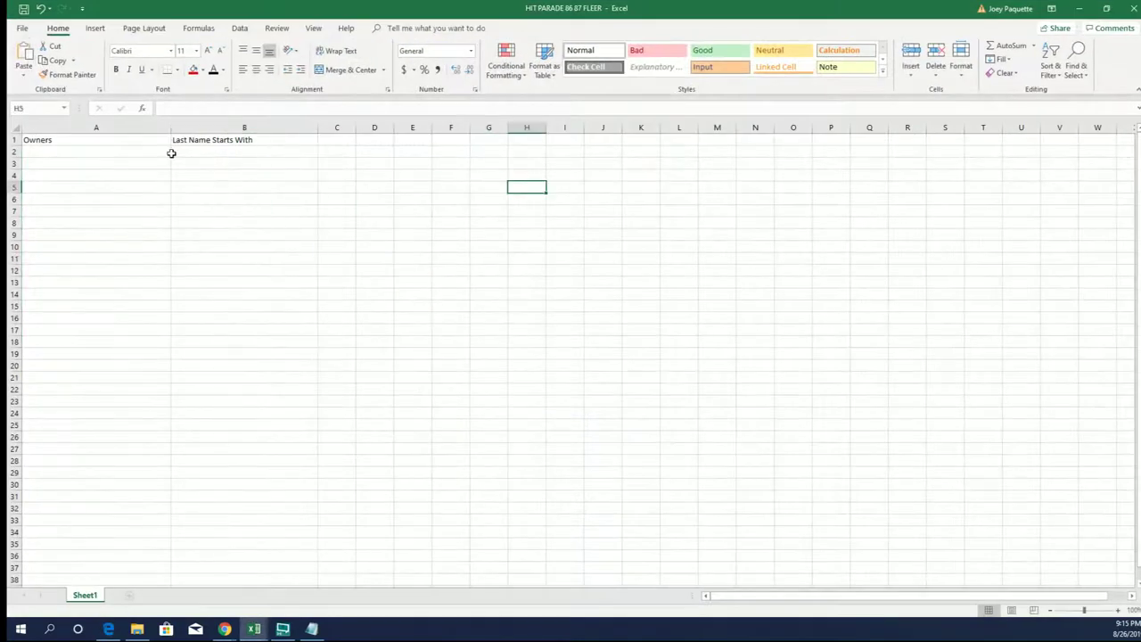
click(133, 150)
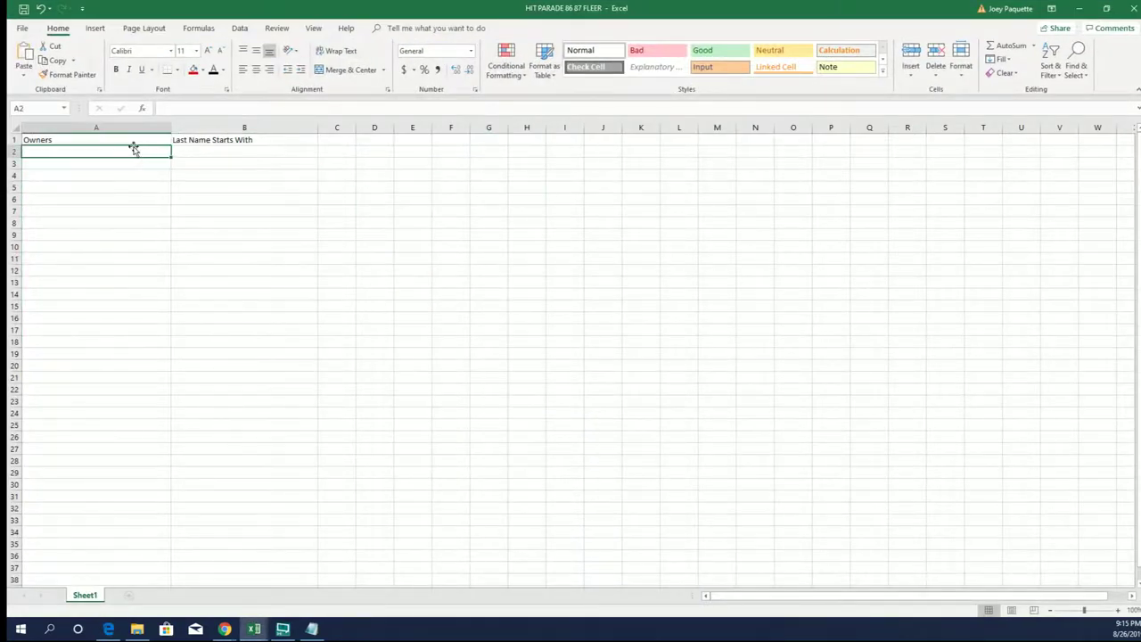
key(ctrl+v)
click(146, 198)
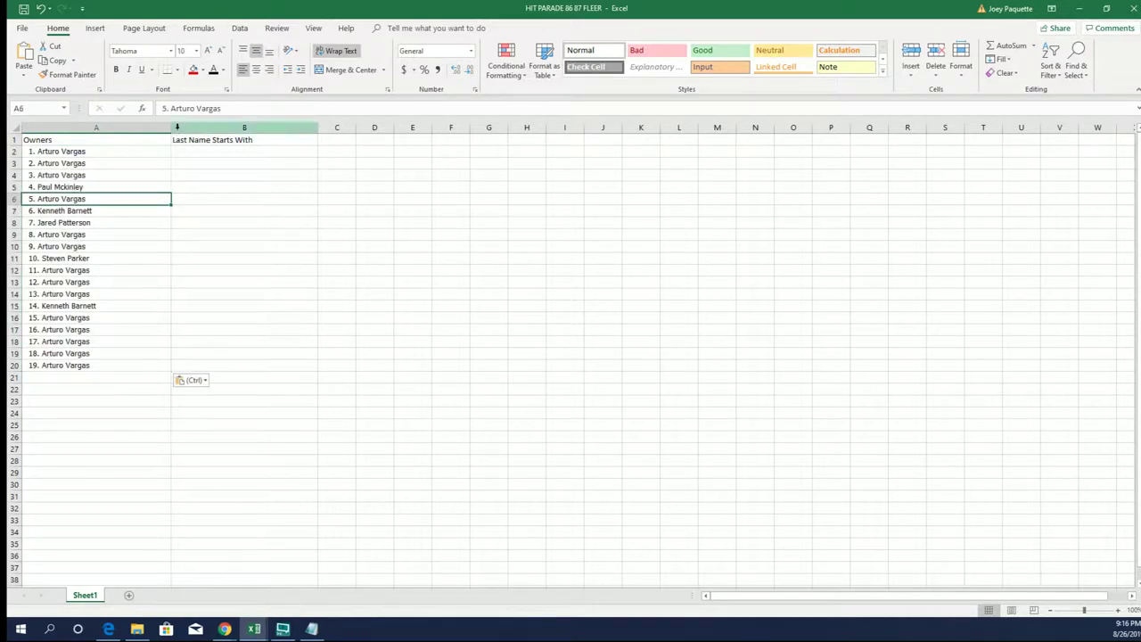
drag(172, 124, 114, 124)
click(171, 155)
Paste the letters A through W from Notepad into a fresh List Randomizer form
click(1079, 8)
mouse_move(435, 61)
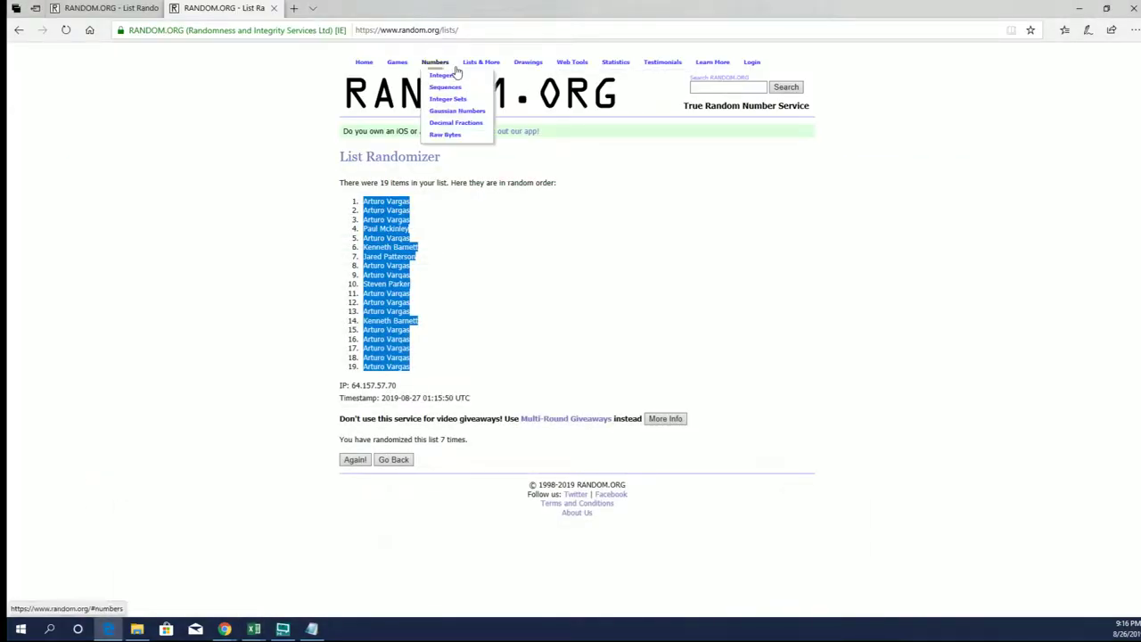
click(482, 77)
key(alt+Tab)
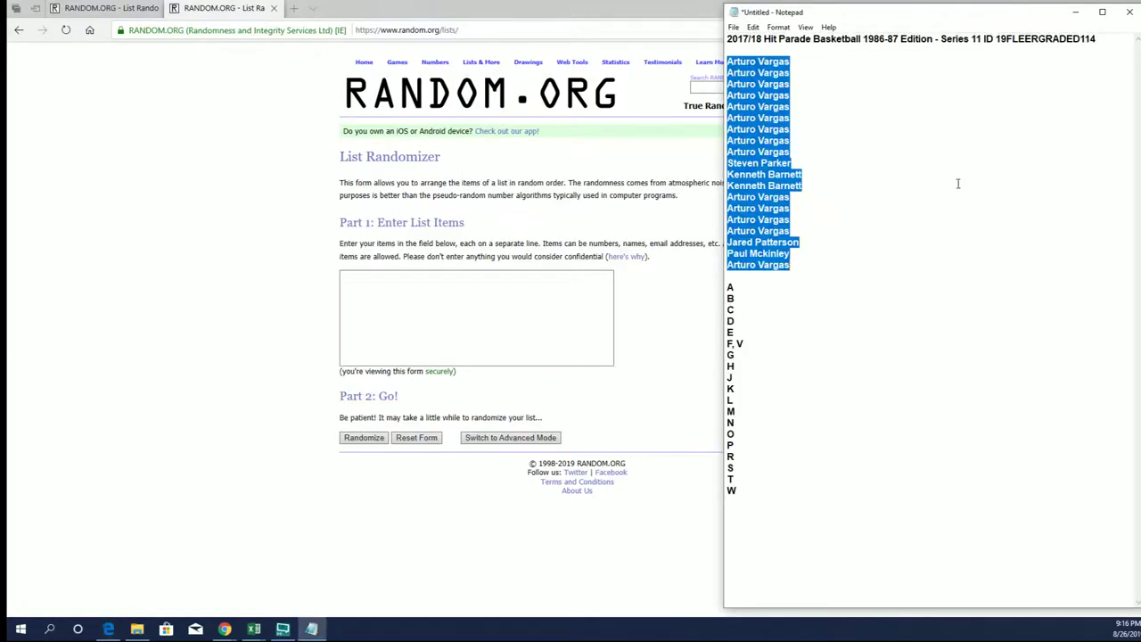
click(944, 240)
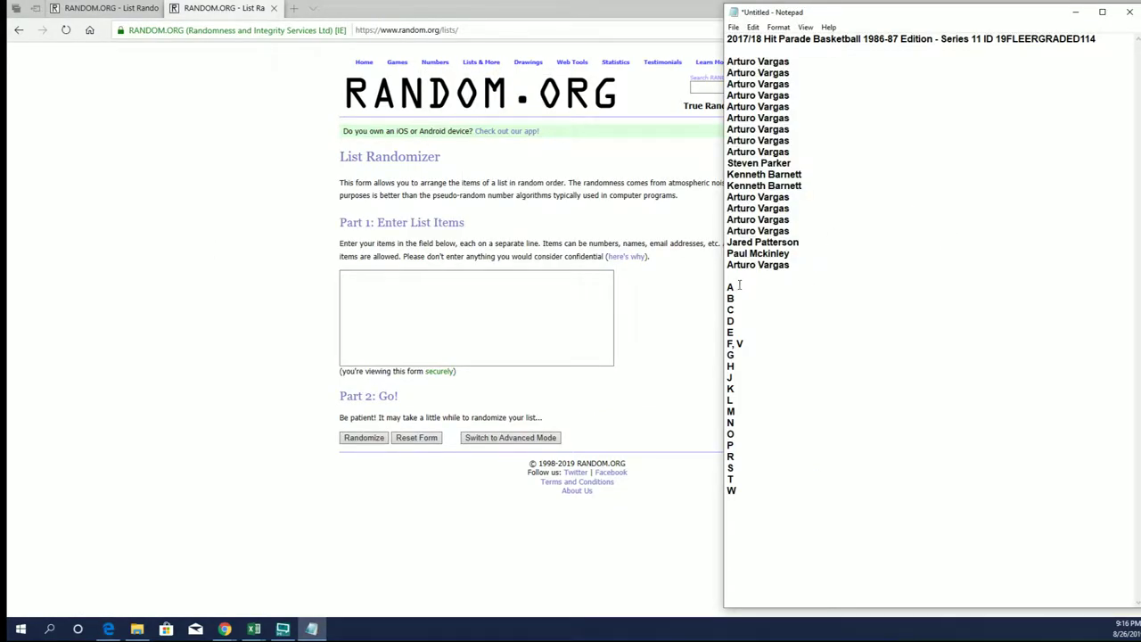
drag(730, 287, 809, 488)
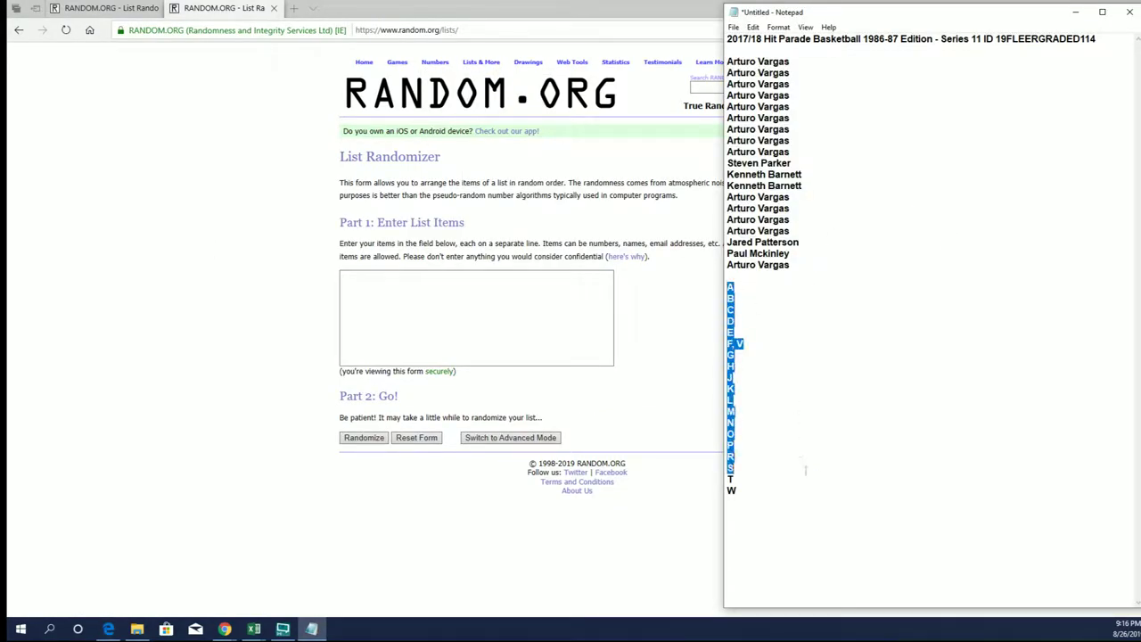
right_click(811, 320)
click(859, 359)
key(alt+Tab)
right_click(537, 314)
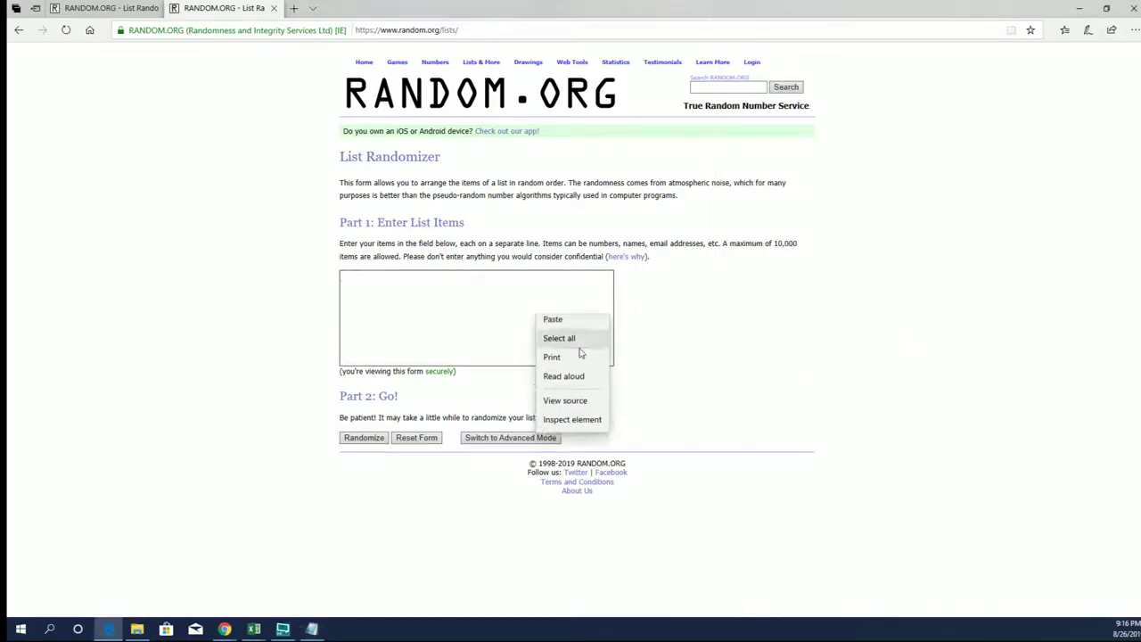
click(479, 318)
key(ctrl+v)
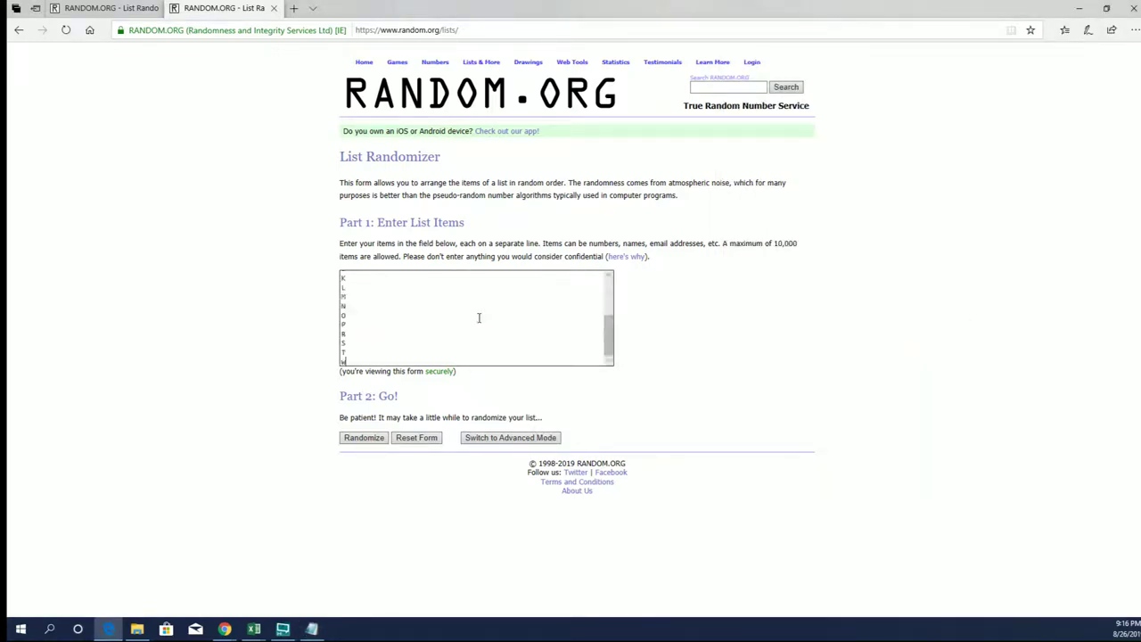
Shuffle the letter list several times and copy the randomized letter order
click(359, 438)
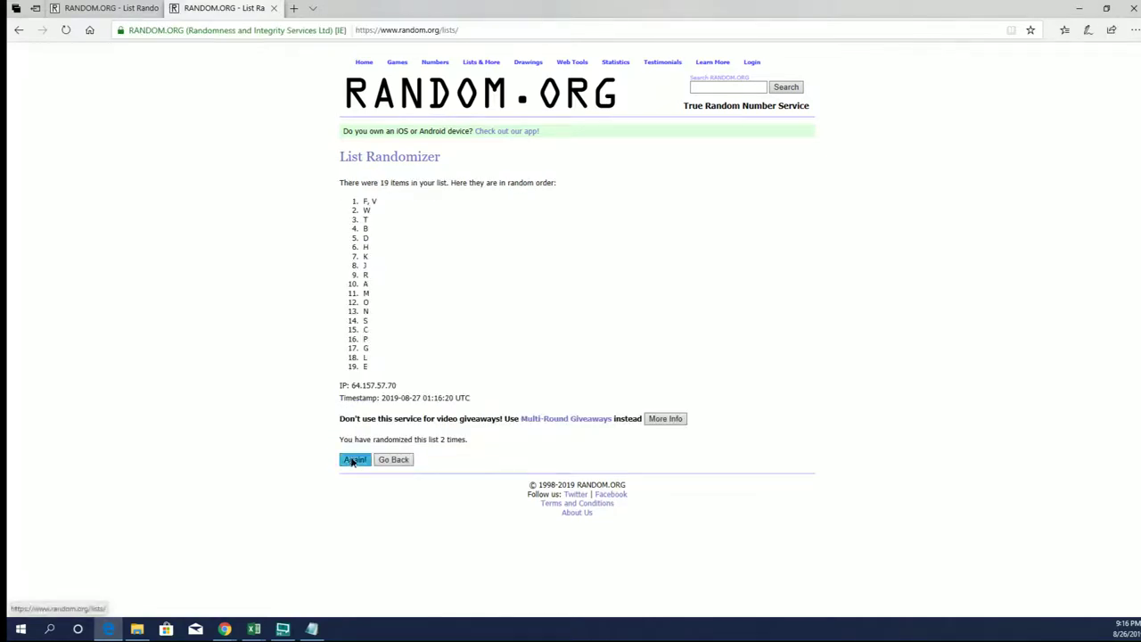
click(353, 460)
click(353, 460)
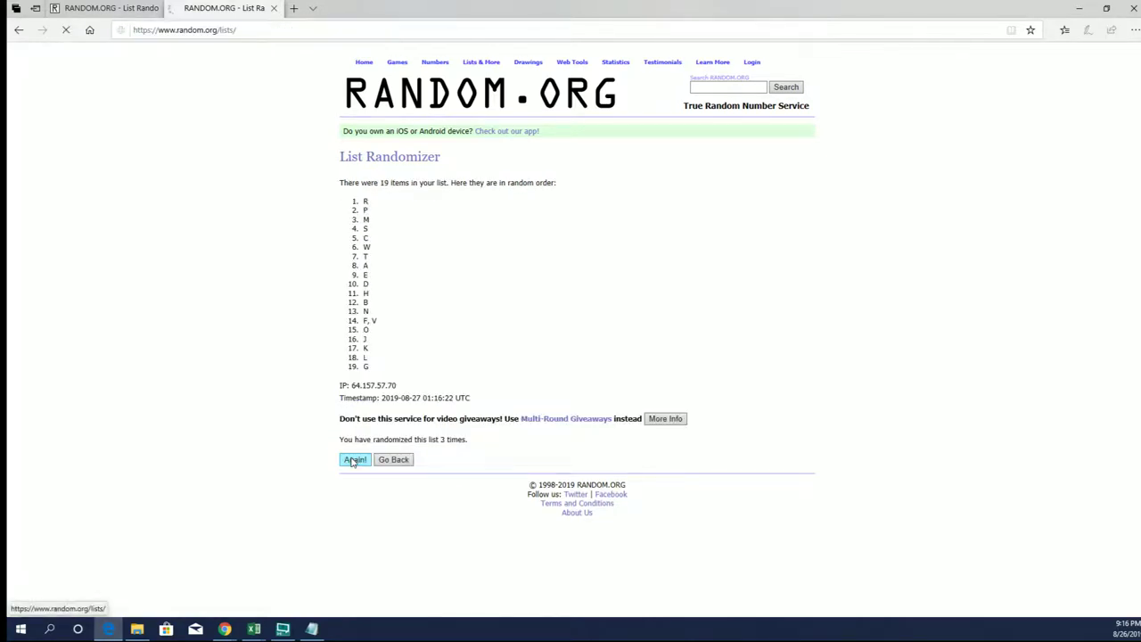
click(353, 460)
click(353, 460)
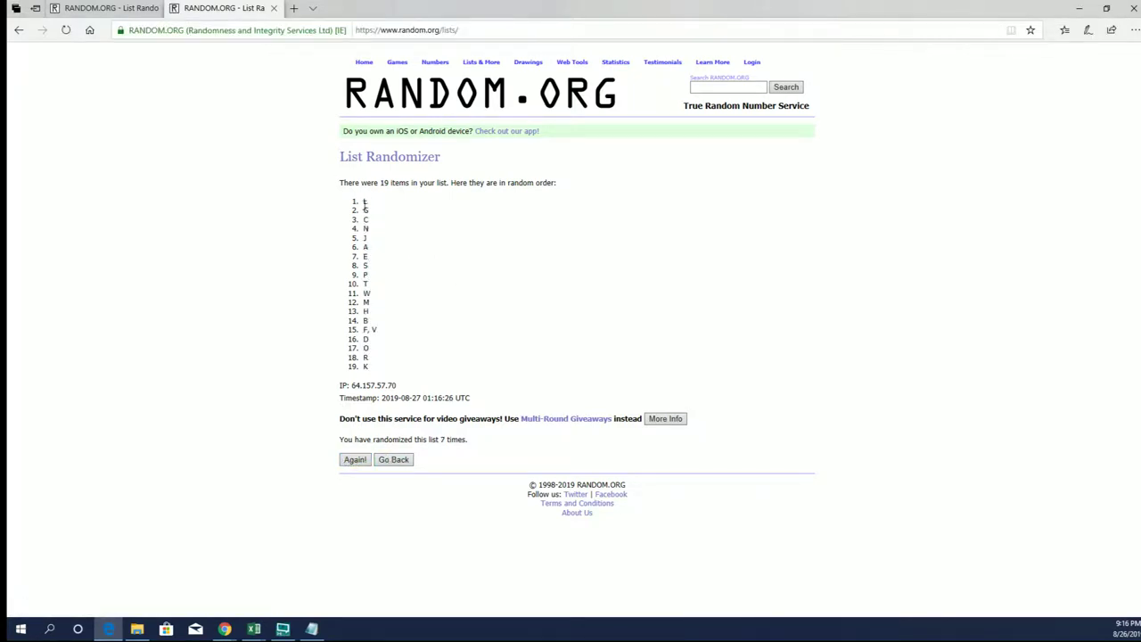
drag(364, 202, 408, 361)
right_click(393, 255)
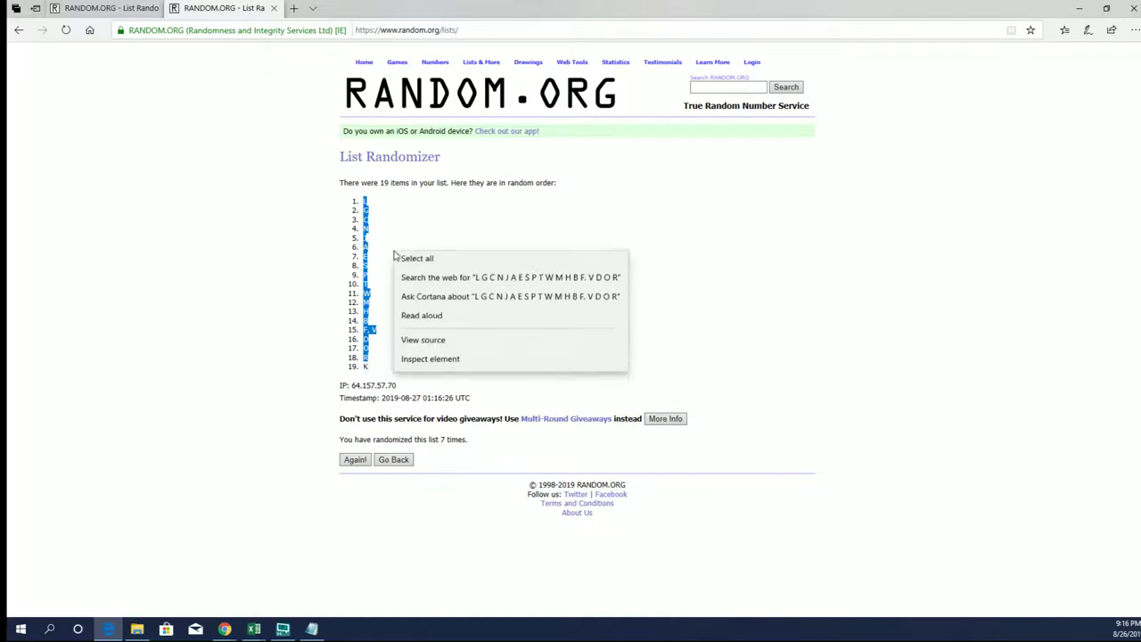
click(399, 263)
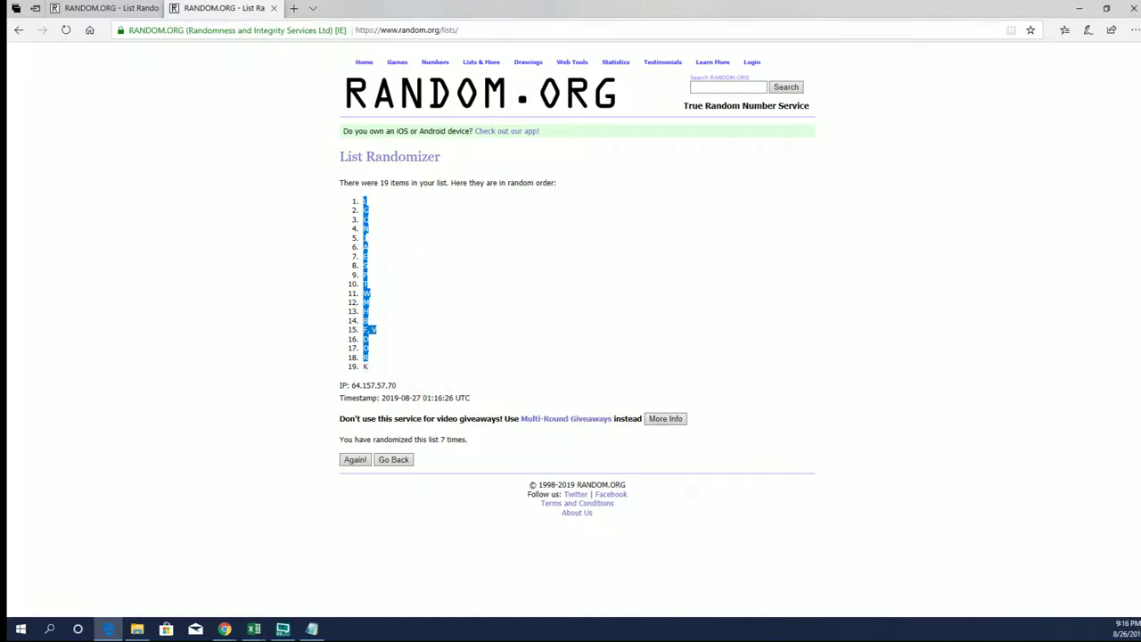
Paste the randomized letters into column B starting at B2
key(alt+Tab)
click(413, 246)
click(152, 153)
key(ctrl+v)
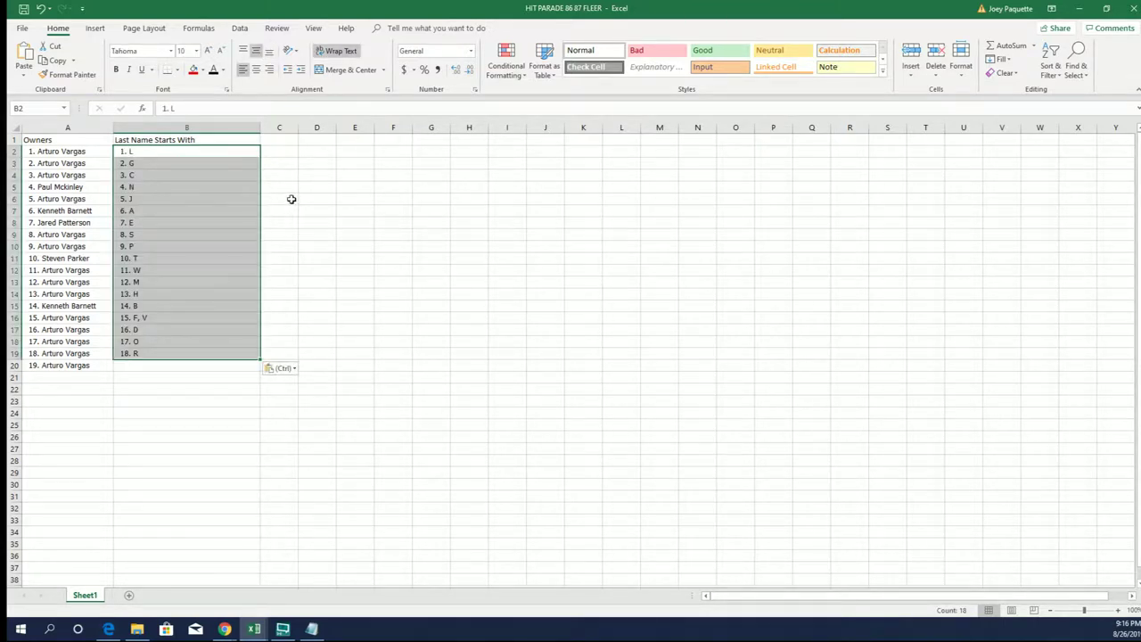
click(545, 234)
Re-copy the complete randomized letter list from the List Randomizer results
key(alt+Tab)
click(351, 203)
drag(362, 204, 407, 360)
right_click(412, 221)
click(415, 223)
click(366, 203)
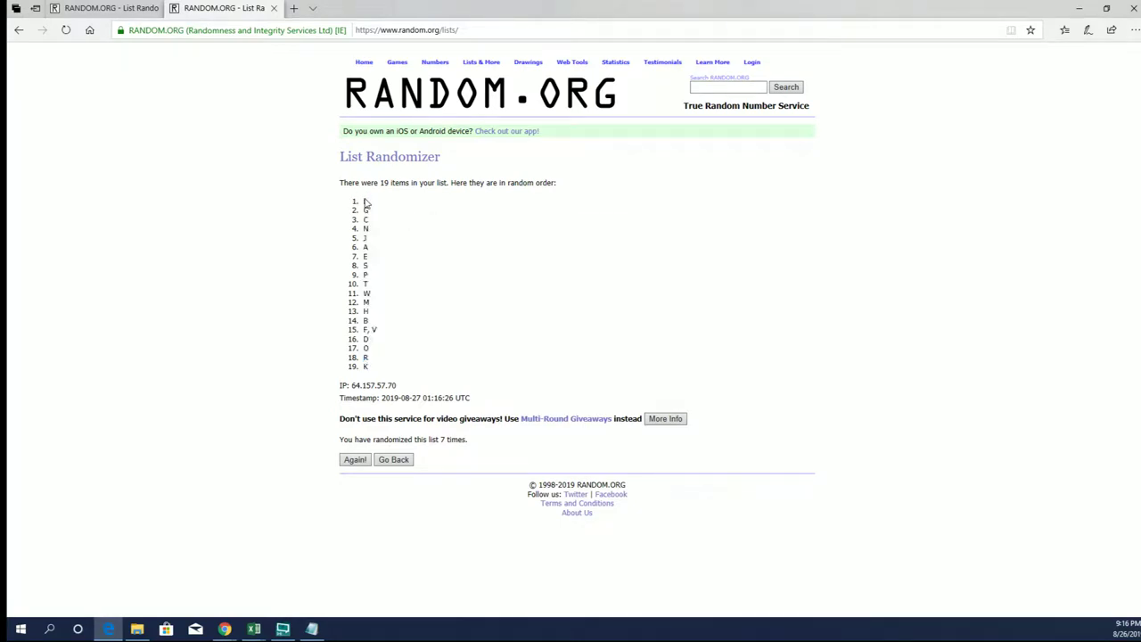
drag(369, 205, 392, 365)
right_click(401, 237)
click(412, 244)
mouse_move(364, 203)
mouse_down()
mouse_move(381, 308)
mouse_move(377, 366)
mouse_up()
right_click(378, 332)
click(387, 335)
Paste the letters over B2:B19, then undo the multiline entry pasted inside B2
key(alt+Tab)
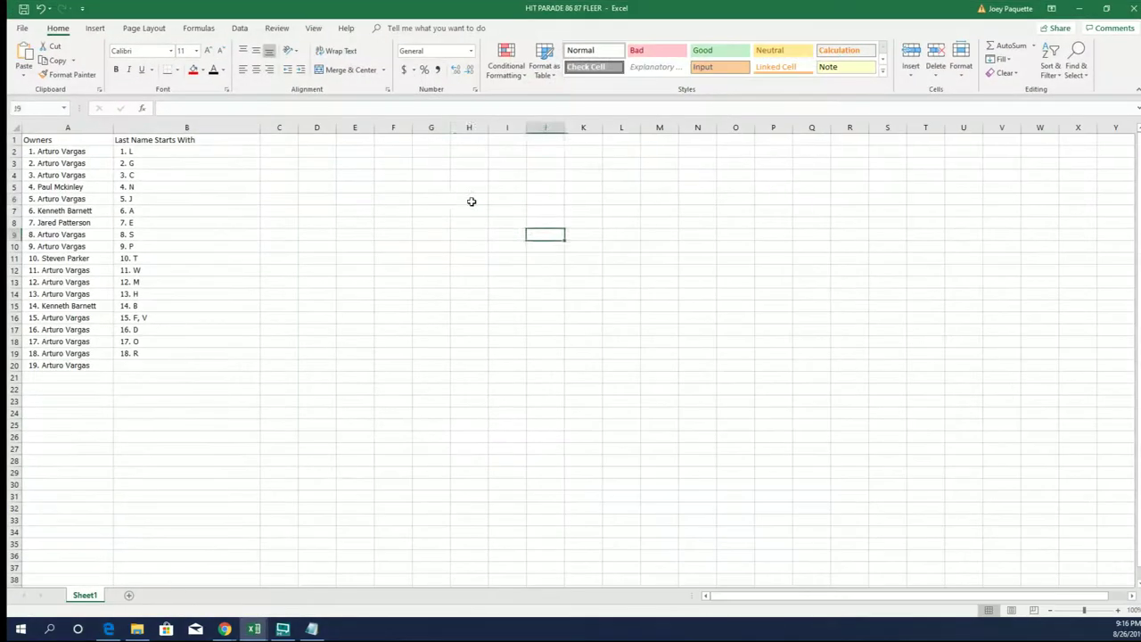
drag(153, 151, 162, 358)
key(ctrl+v)
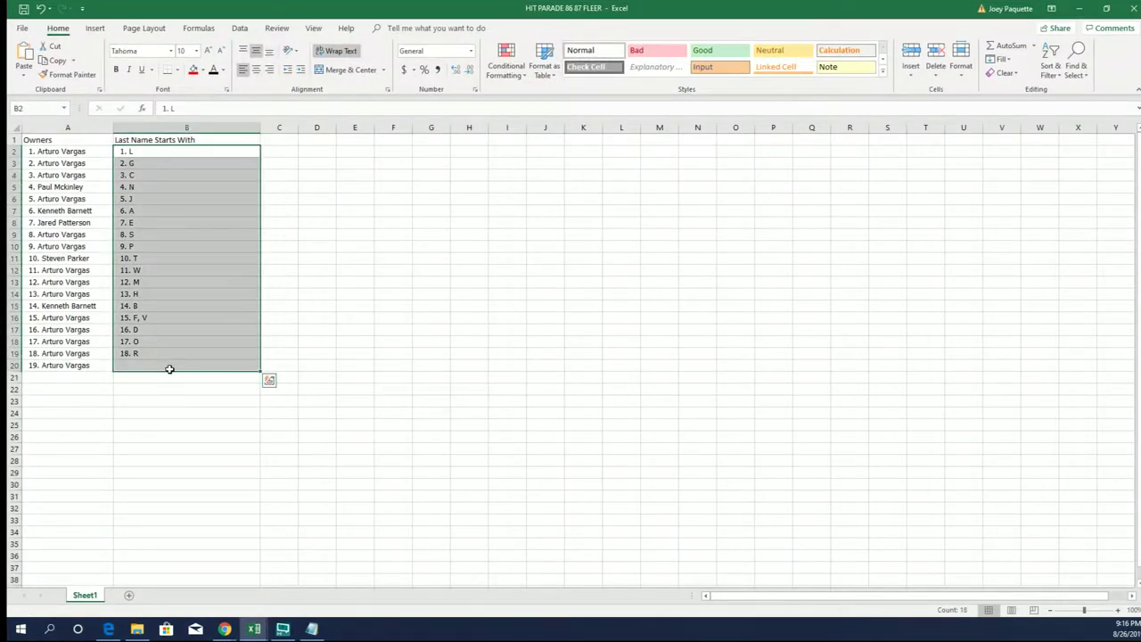
key(F2)
key(ctrl+v)
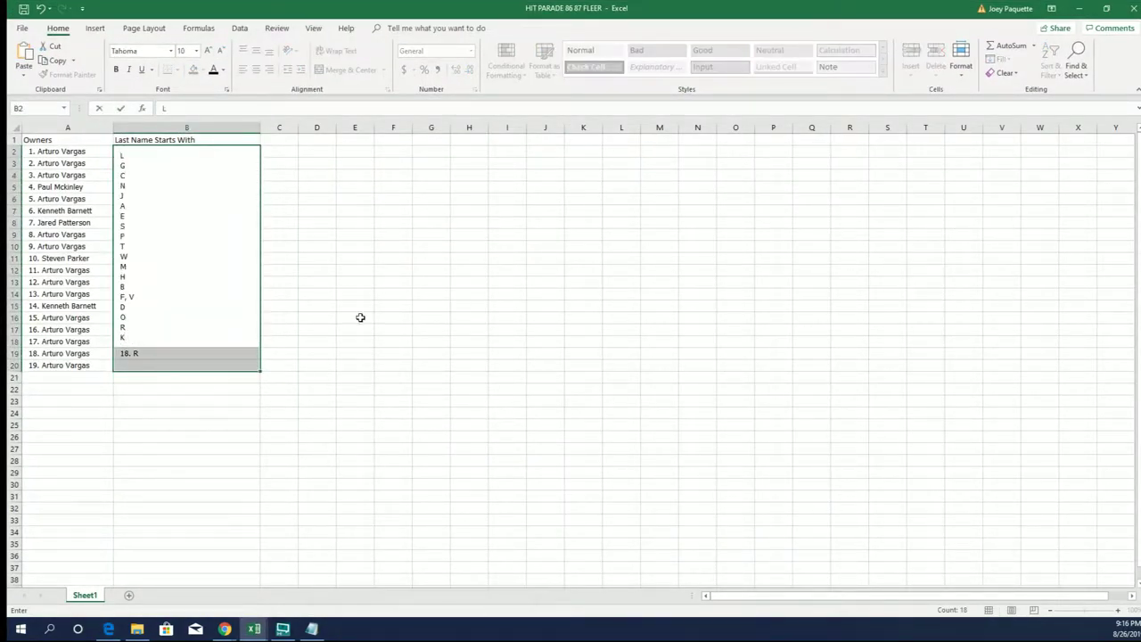
click(360, 317)
click(41, 8)
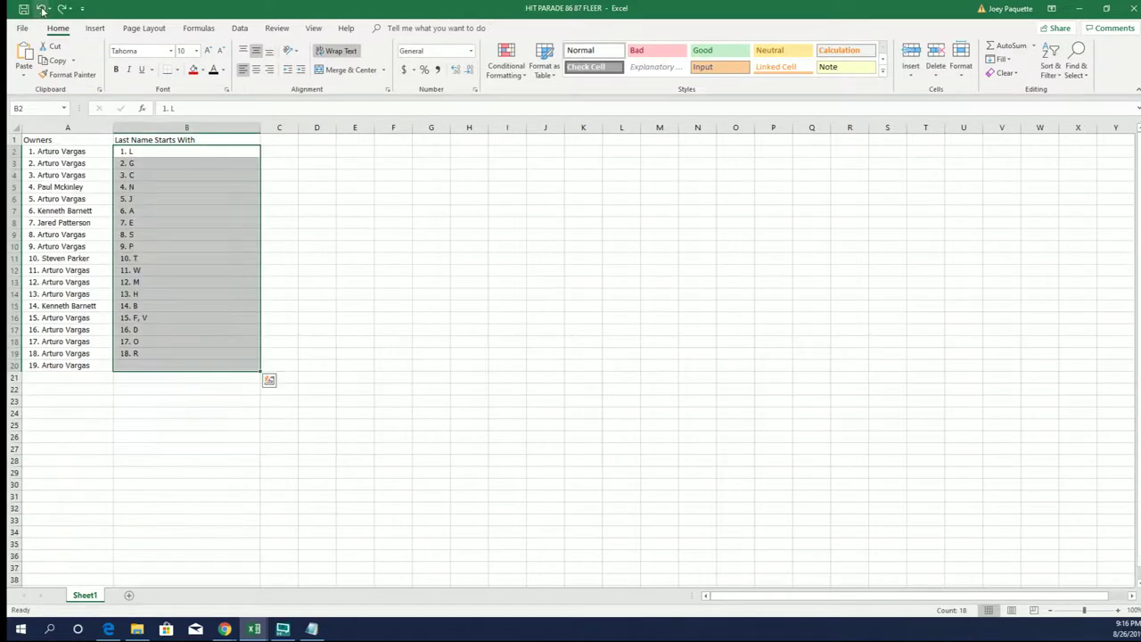
Clear the old letters from B2:B19 and paste the full letter list at B2
drag(168, 154, 196, 344)
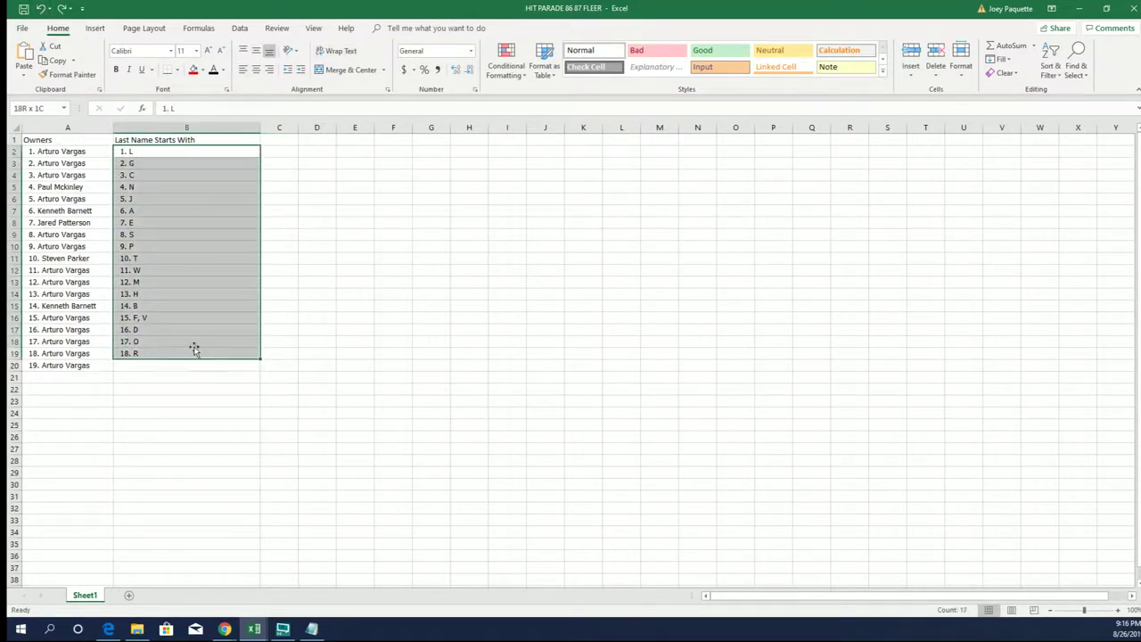
key(Delete)
click(204, 352)
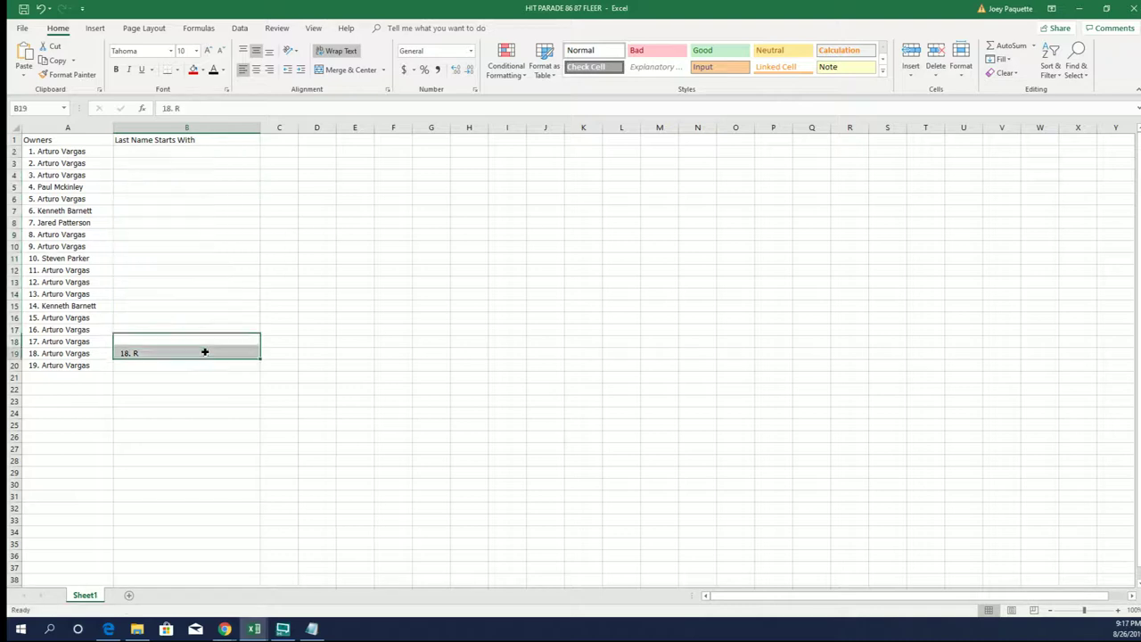
key(Delete)
click(196, 152)
key(ctrl+v)
click(189, 211)
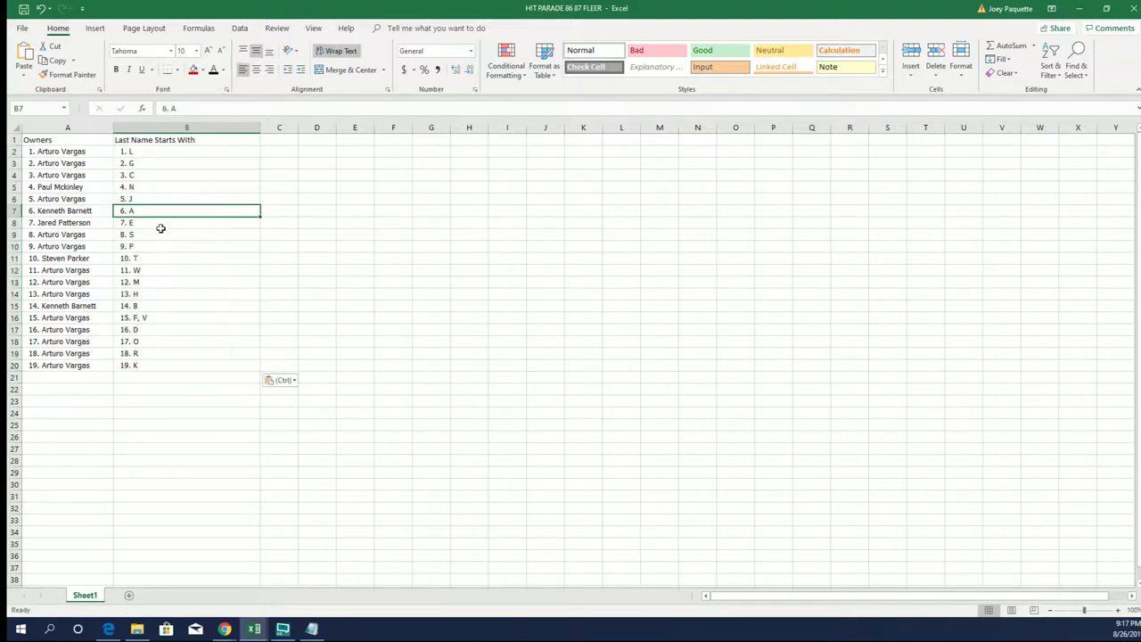
Apply All Borders to the owners and letters table A2:B20, then zoom in
mouse_move(81, 149)
mouse_down()
mouse_move(191, 293)
mouse_move(199, 362)
mouse_up()
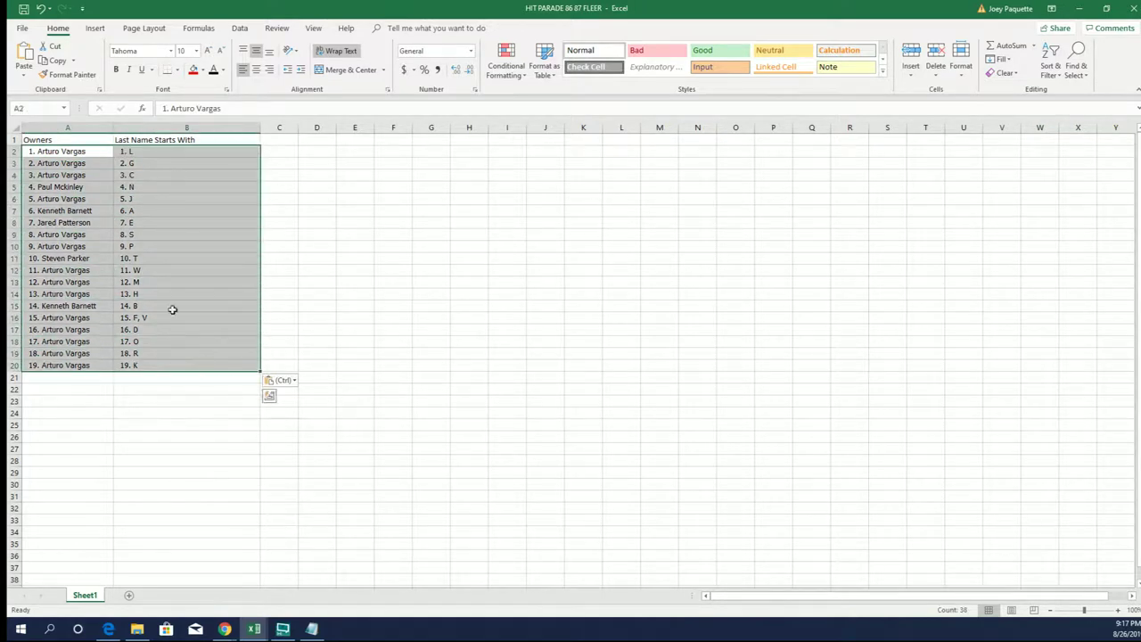
click(177, 70)
click(223, 172)
click(100, 158)
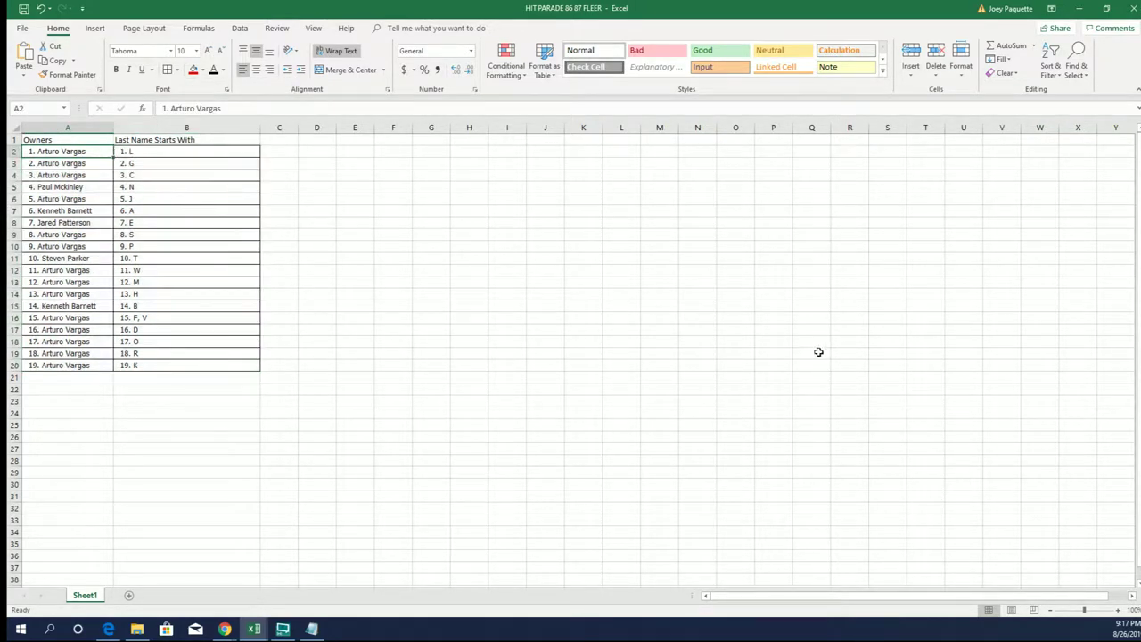
click(1119, 610)
click(1119, 610)
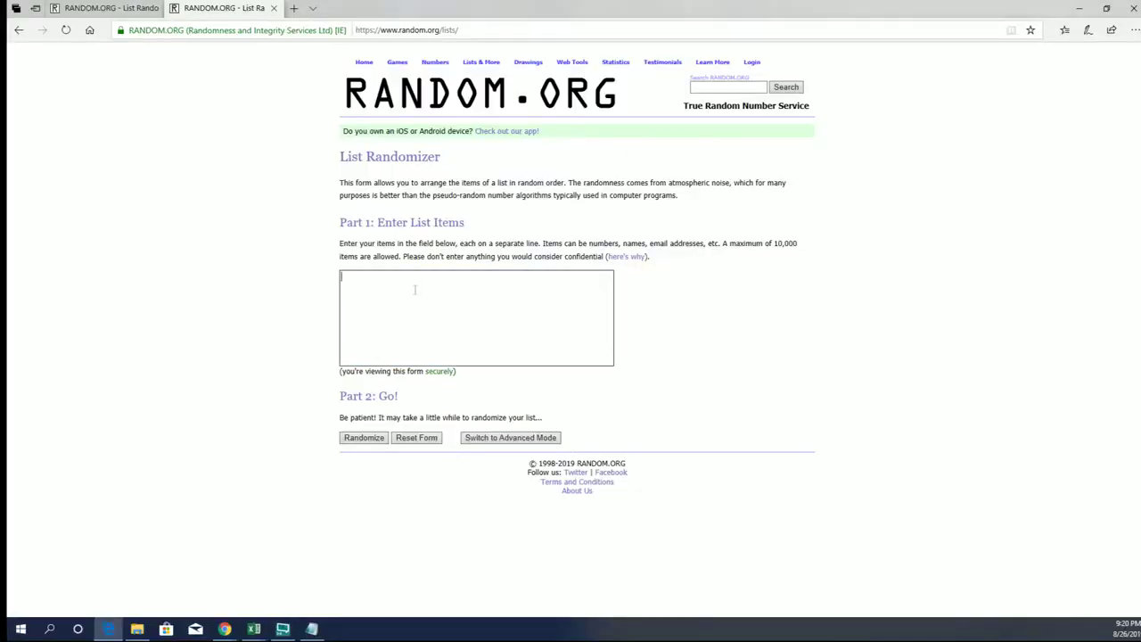
Remove the letter list mistakenly pasted into the List Randomizer box
right_click(415, 289)
click(386, 322)
key(ctrl+v)
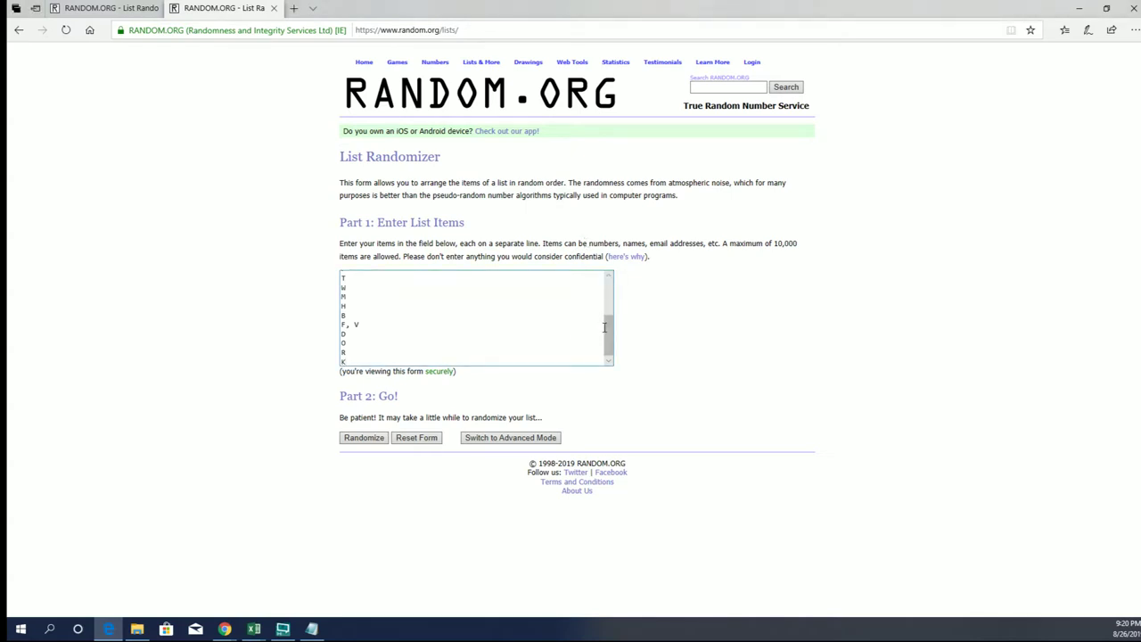
drag(604, 327, 606, 285)
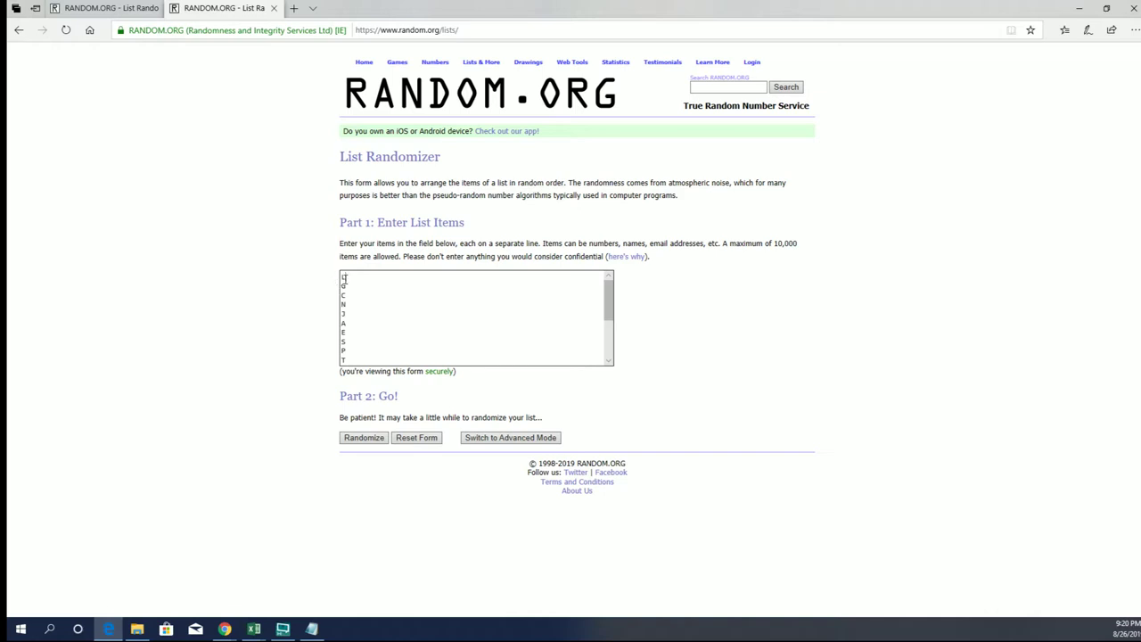
mouse_move(345, 278)
mouse_down()
mouse_move(392, 354)
mouse_move(418, 432)
mouse_up()
key(Delete)
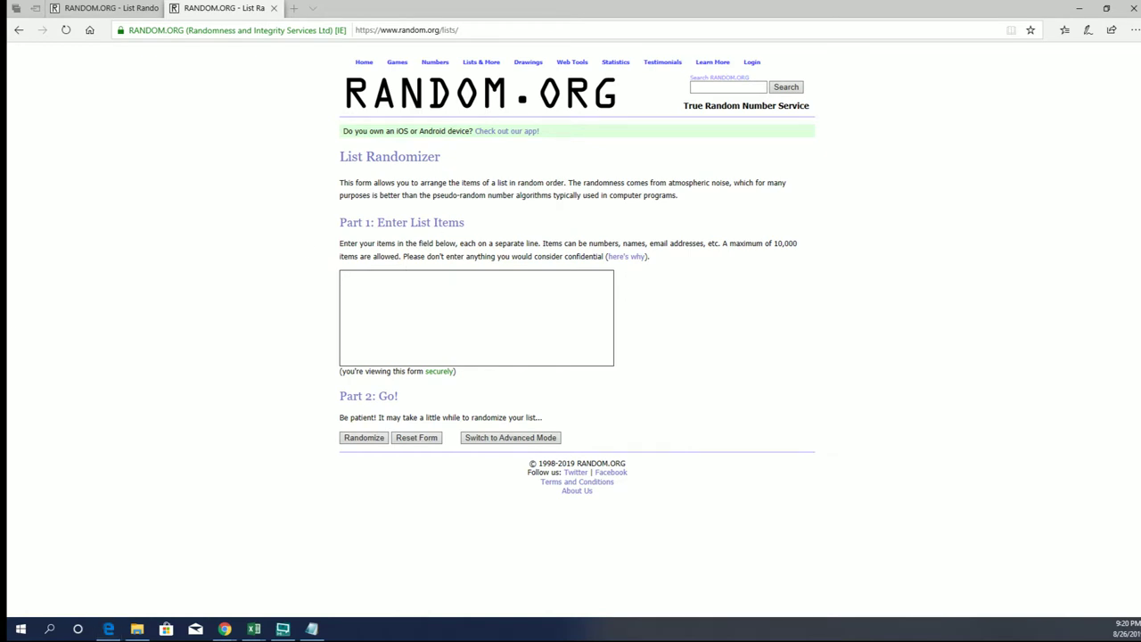
Copy the numbered owner names A2:A20 from Excel into the list box
key(alt+Tab)
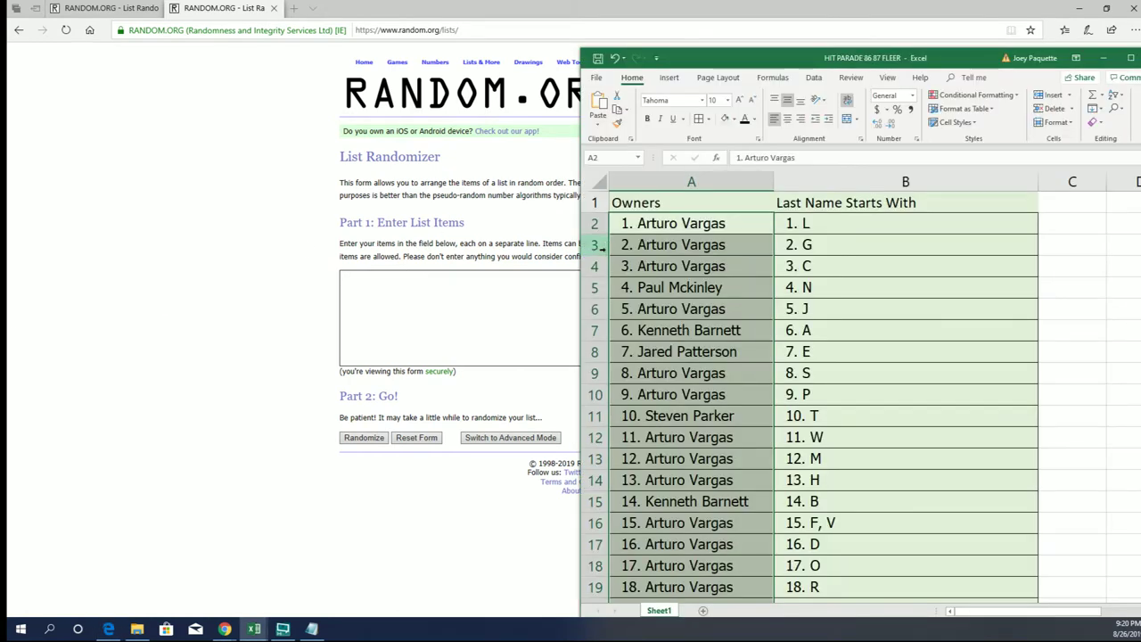
scroll(756, 263, down, 2)
scroll(756, 262, up, 2)
right_click(694, 294)
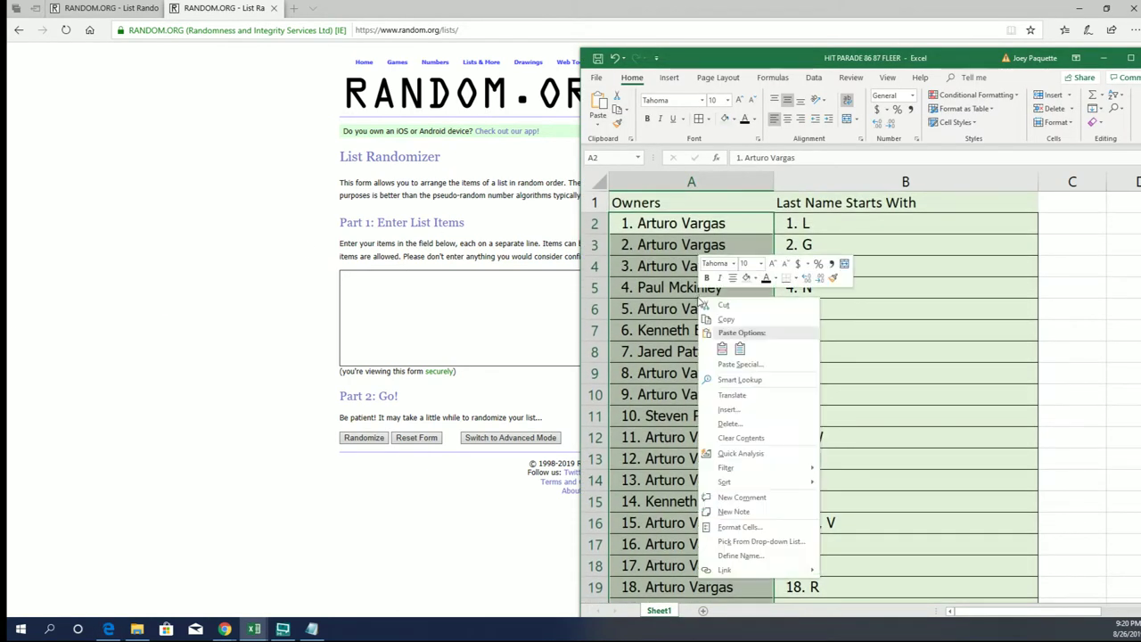
click(713, 314)
click(478, 300)
right_click(478, 300)
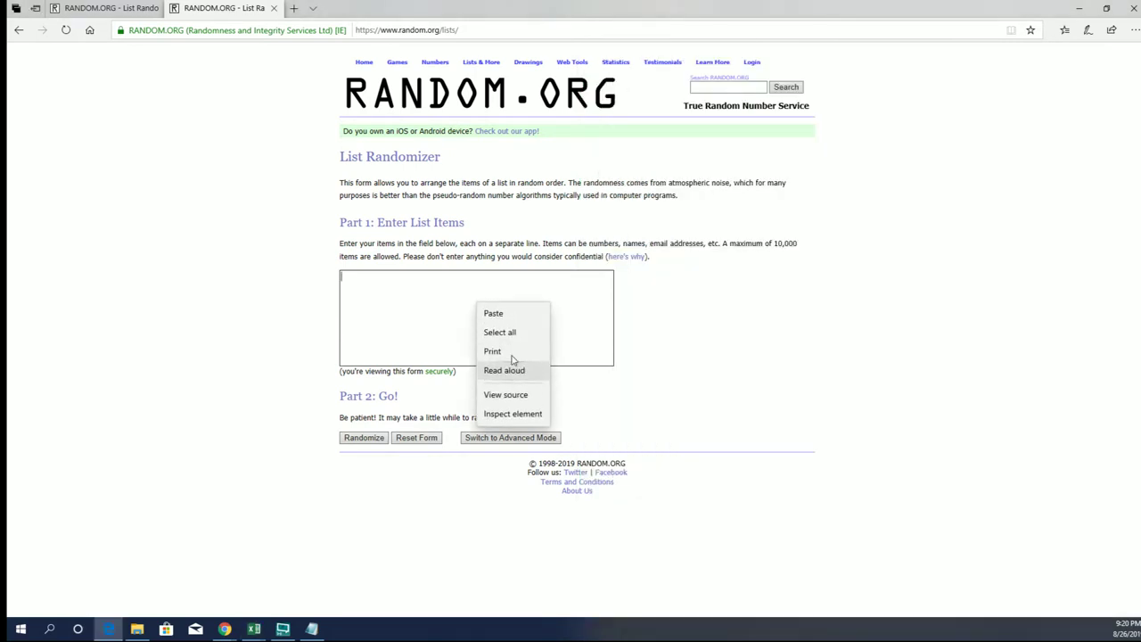
click(424, 332)
key(ctrl+v)
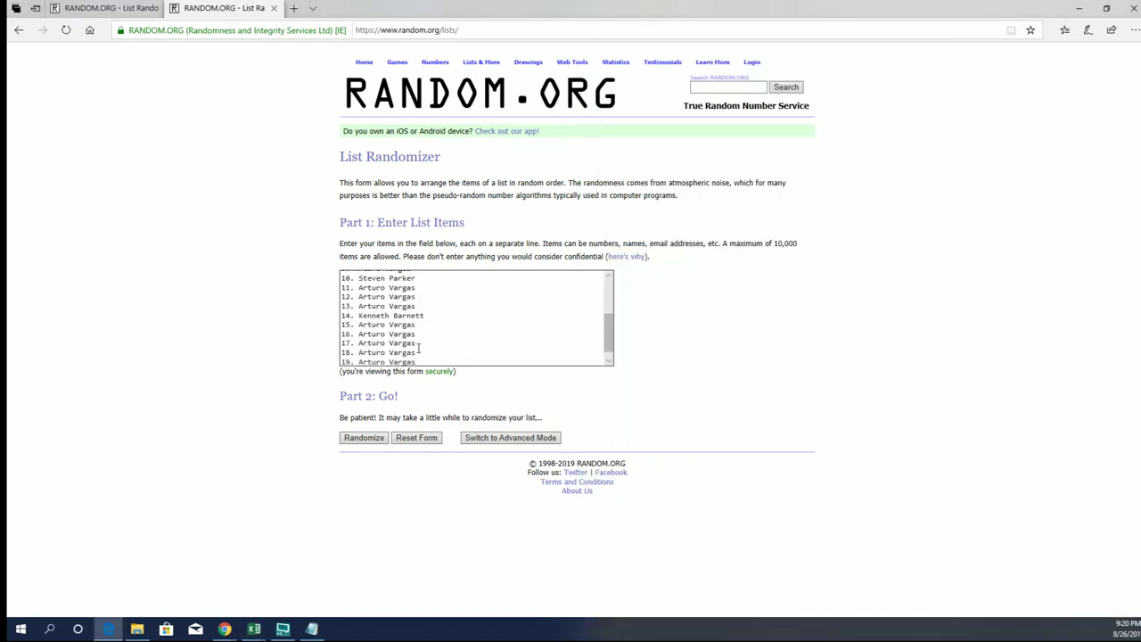
Randomize the owner list, then shuffle it six more times with Again!
click(362, 437)
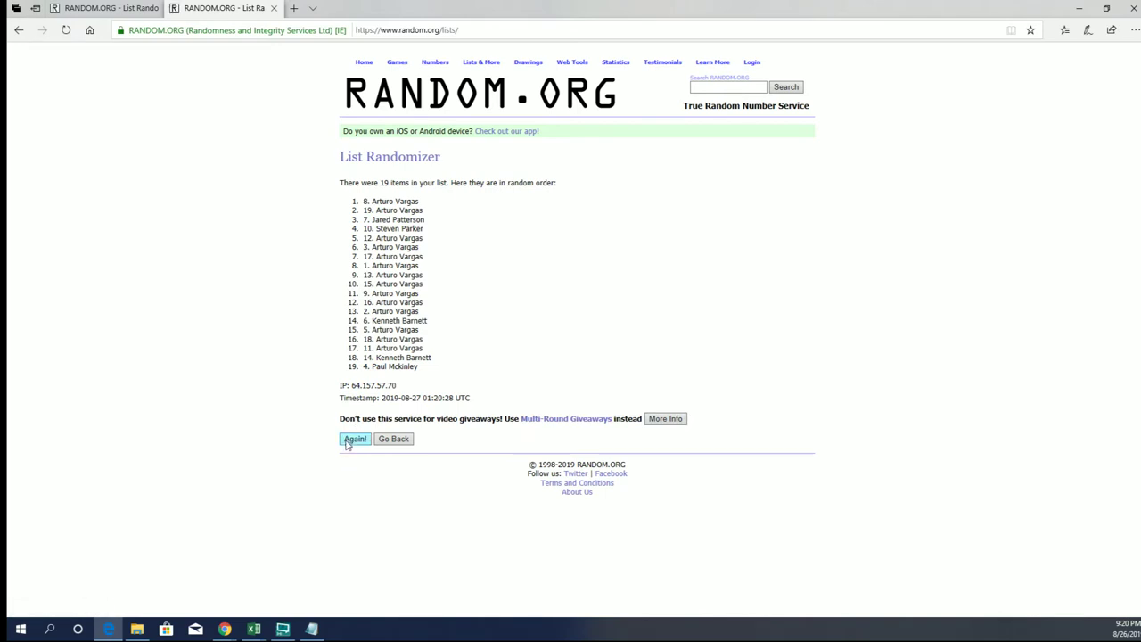
click(348, 441)
click(349, 460)
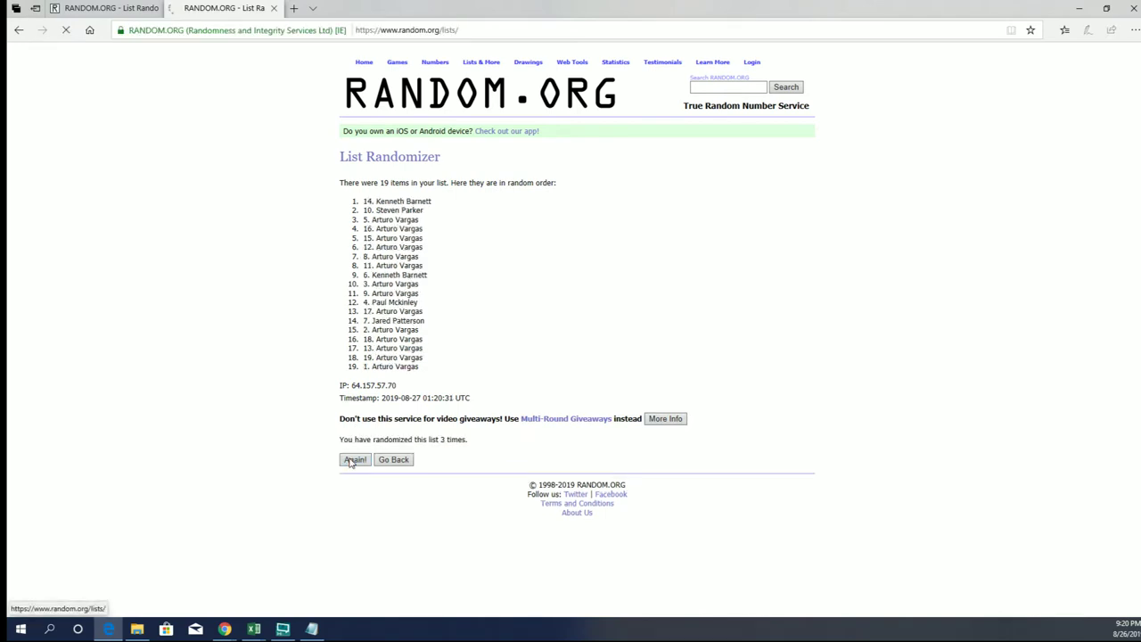
click(350, 460)
click(350, 460)
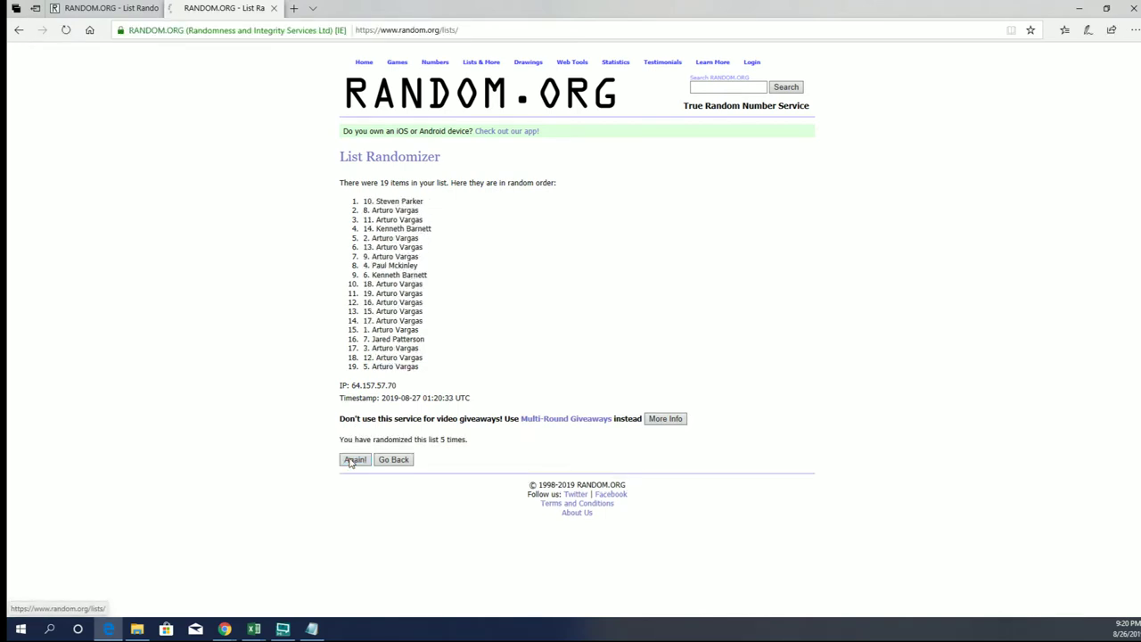
click(352, 460)
click(352, 460)
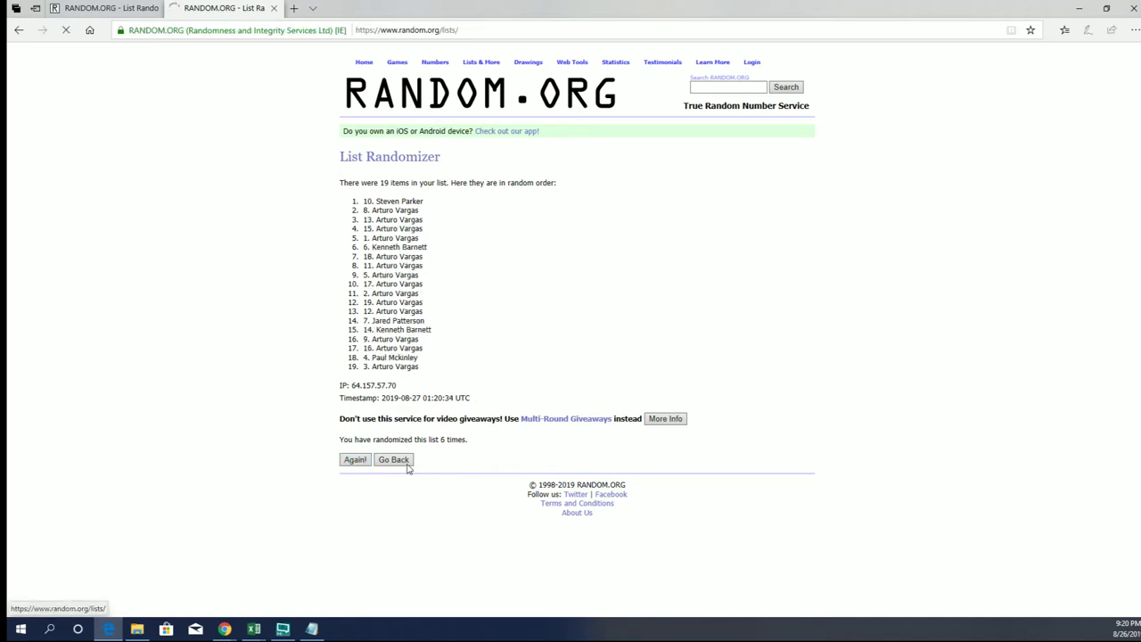
drag(424, 212, 362, 201)
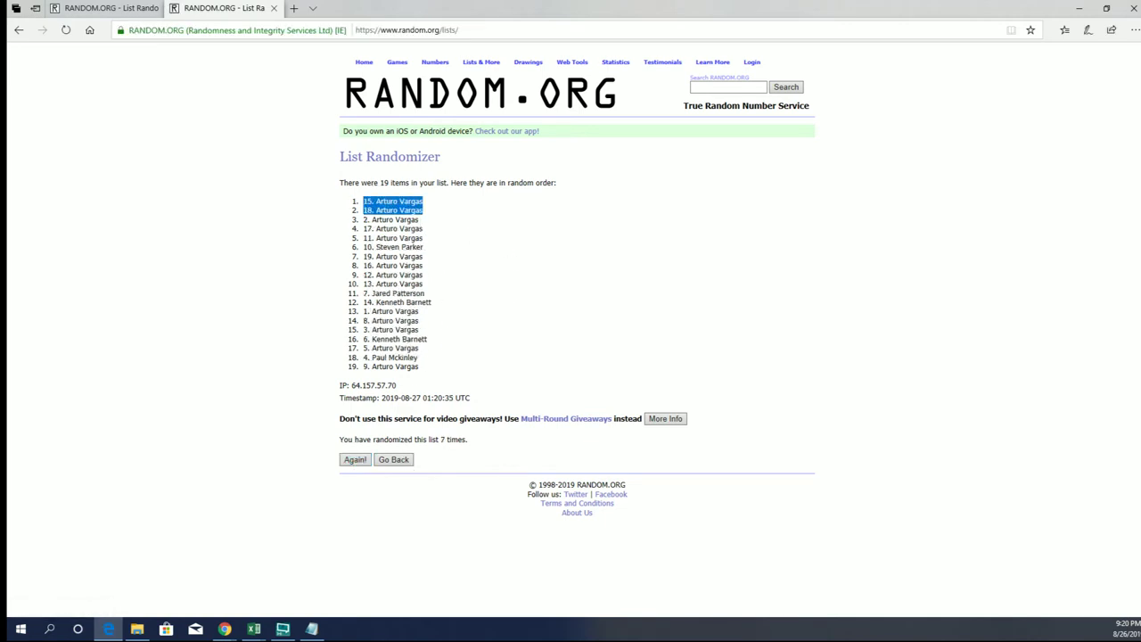